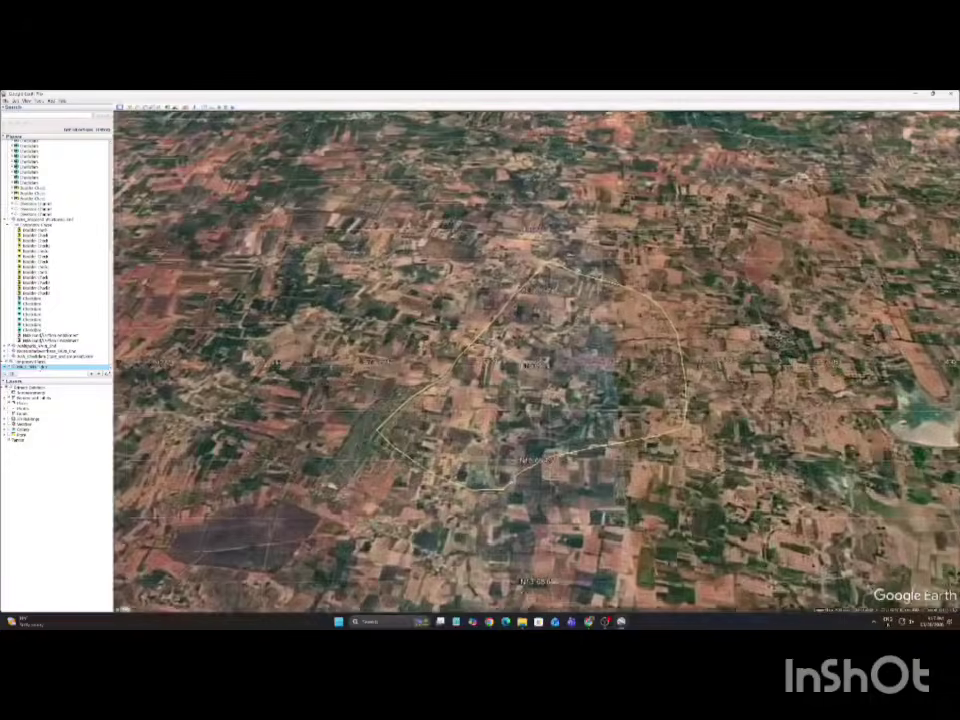
# - Draw a new path that crisscrosses the yellow watershed boundary and its surroundings in a dense grid of horizontal and vertical lines
pyautogui.scroll(-4, 508, 343)
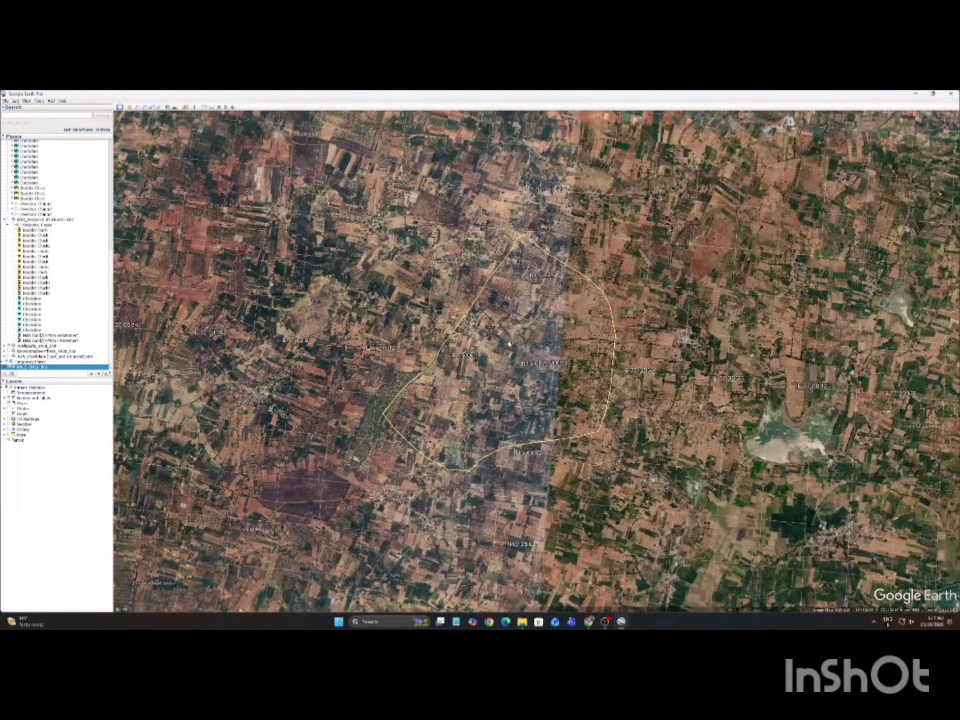
pyautogui.moveTo(508, 343); pyautogui.dragTo(480, 357)
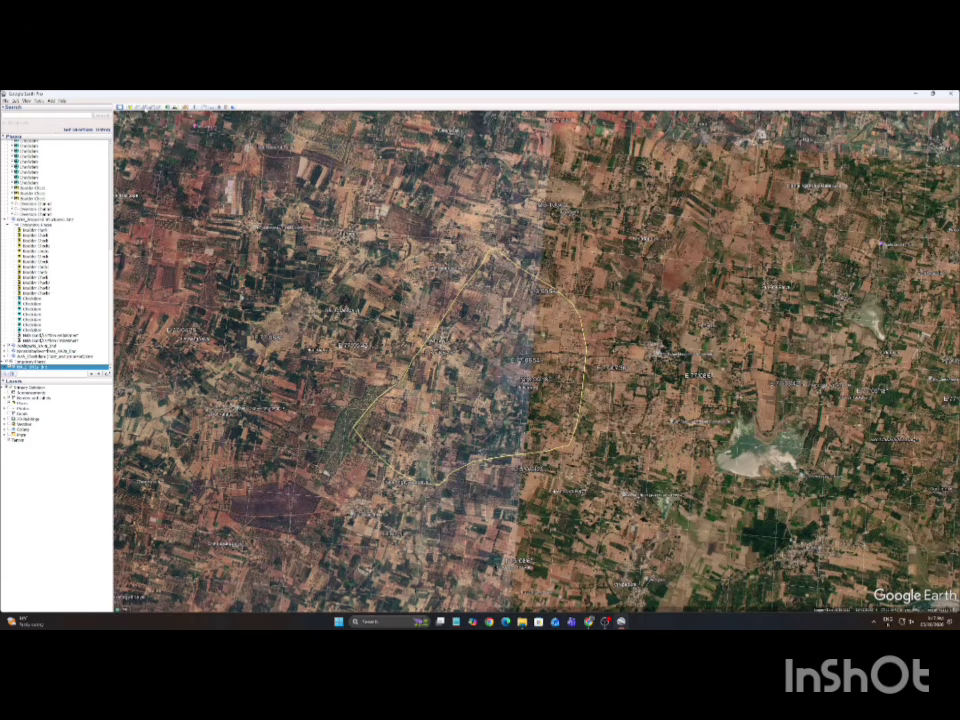
pyautogui.click(144, 108)
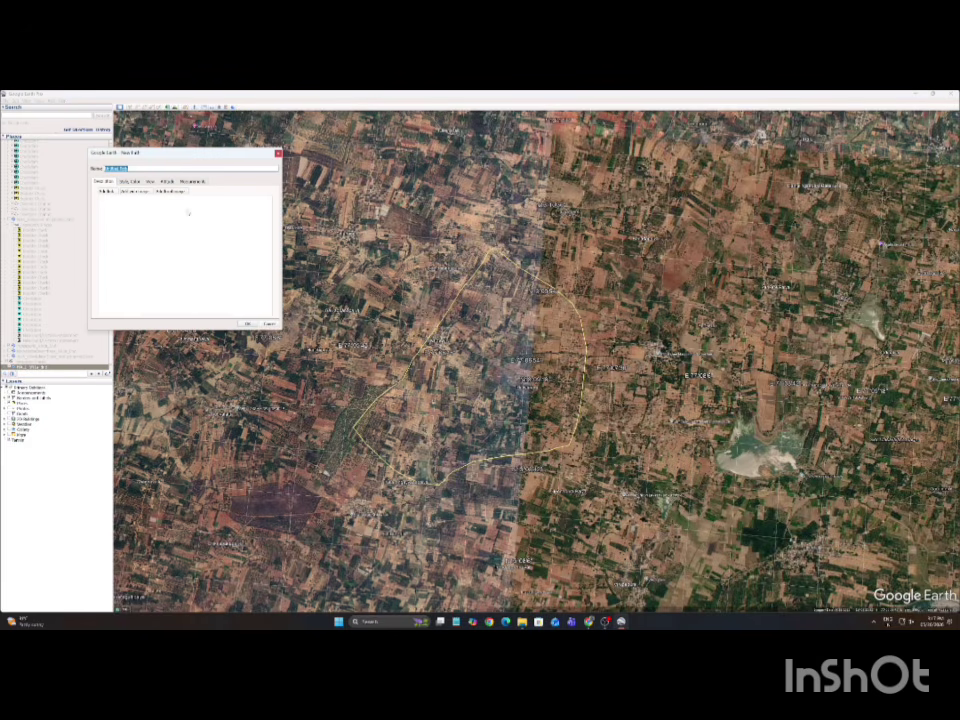
pyautogui.moveTo(242, 156); pyautogui.dragTo(157, 156)
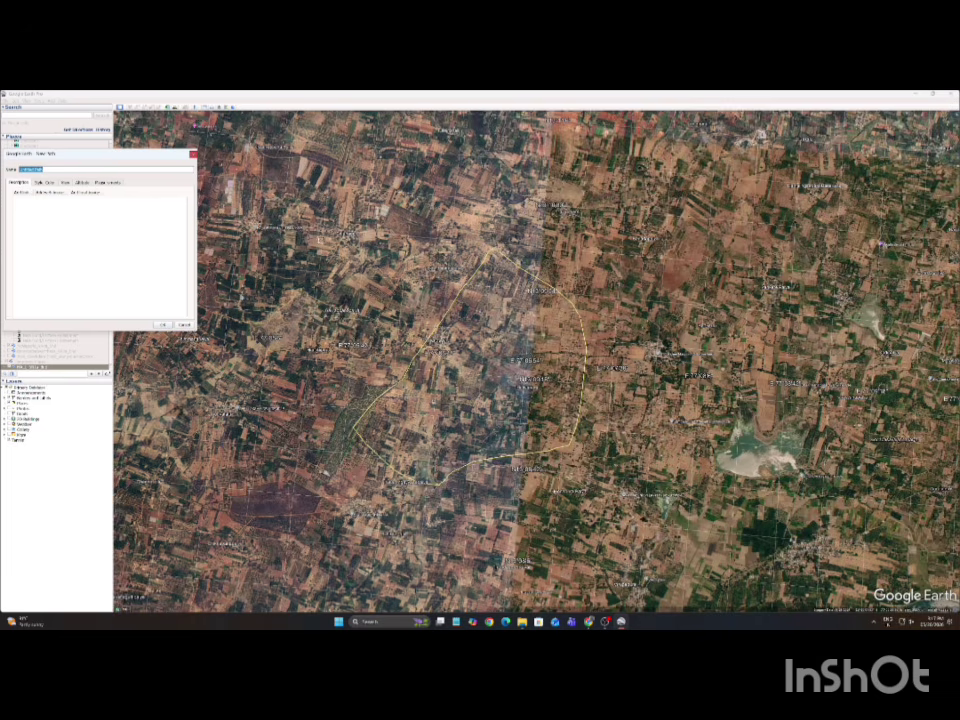
pyautogui.click(319, 228)
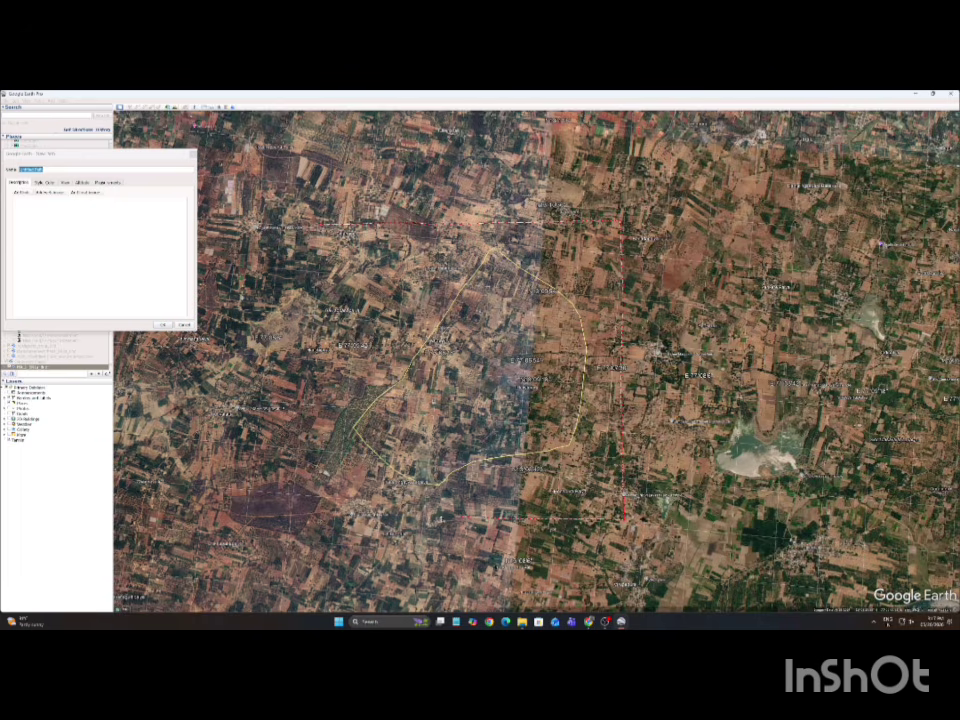
pyautogui.click(307, 508)
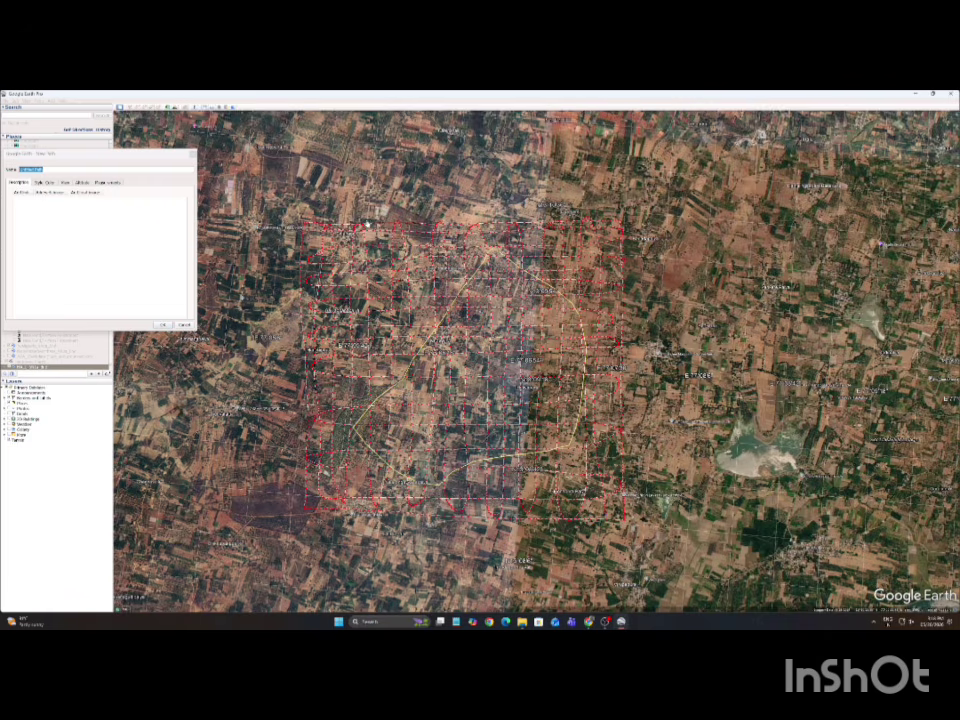
# - Name the new grid path HAL_DEM and finish creating it
pyautogui.moveTo(100, 154); pyautogui.dragTo(149, 209)
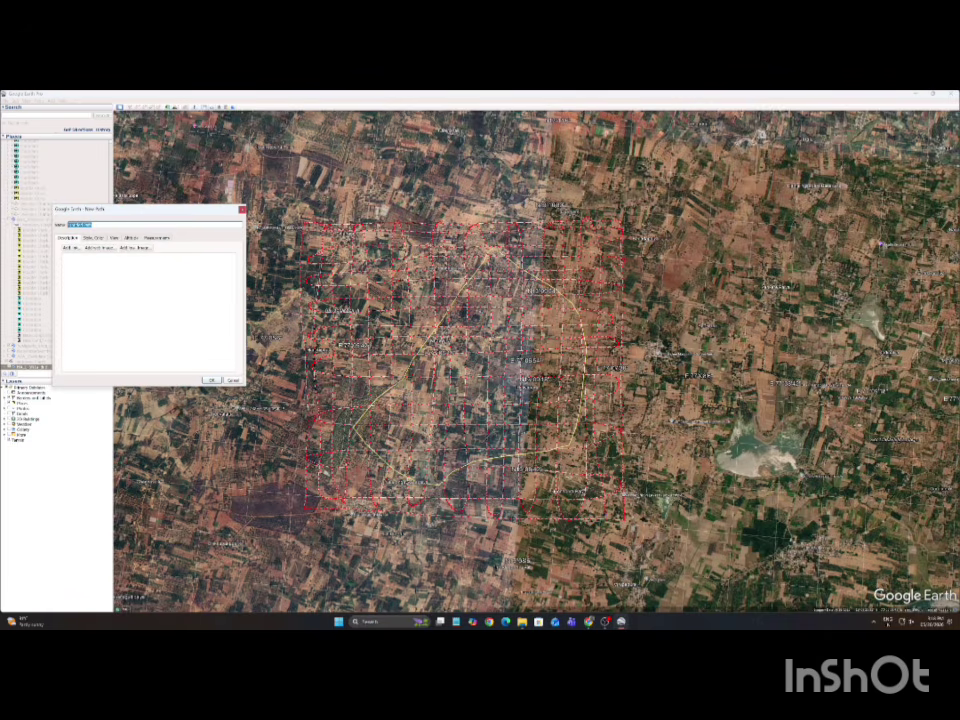
pyautogui.write('EHT_Li')
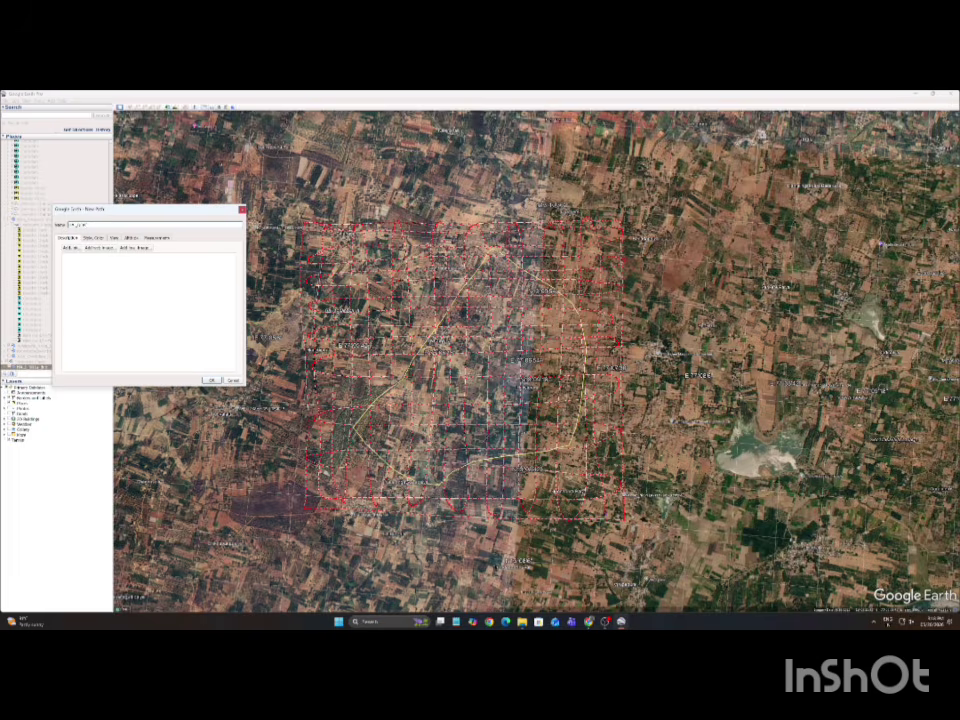
pyautogui.click(211, 380)
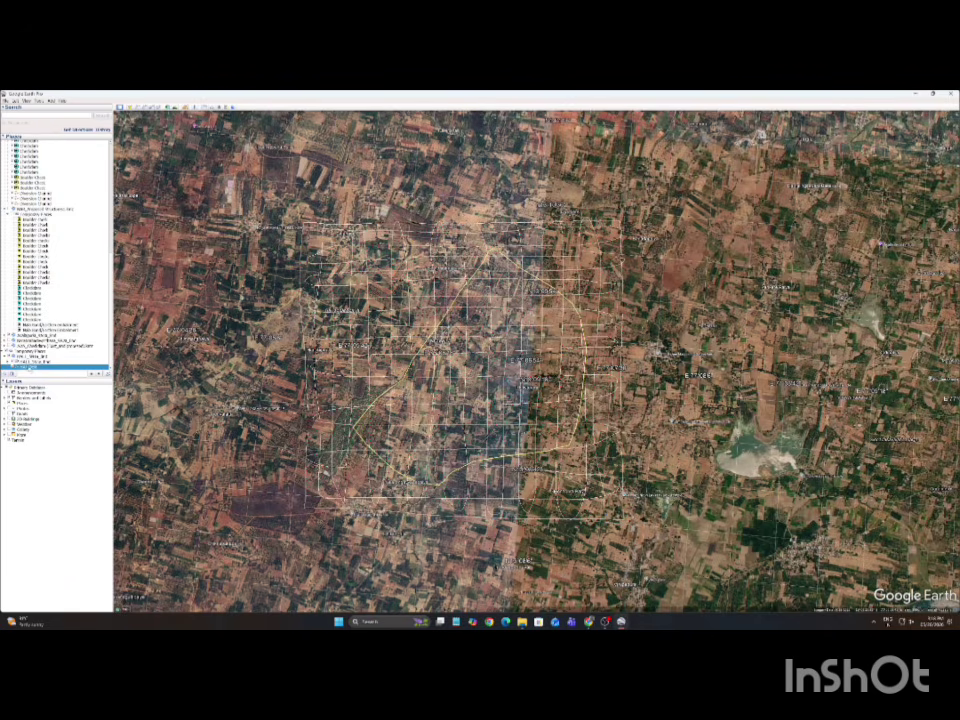
# - Save the HAL_DEM path as a KMZ file on the DATA (D:) drive and close Google Earth, saving the temporary places to My Places
pyautogui.rightClick(33, 367)
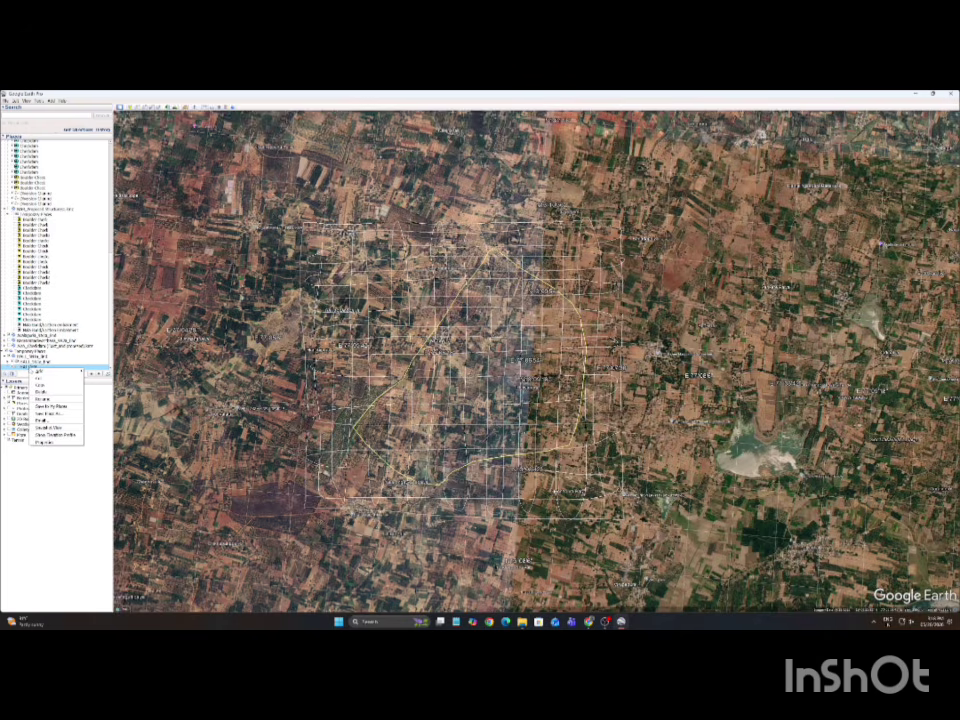
pyautogui.click(48, 413)
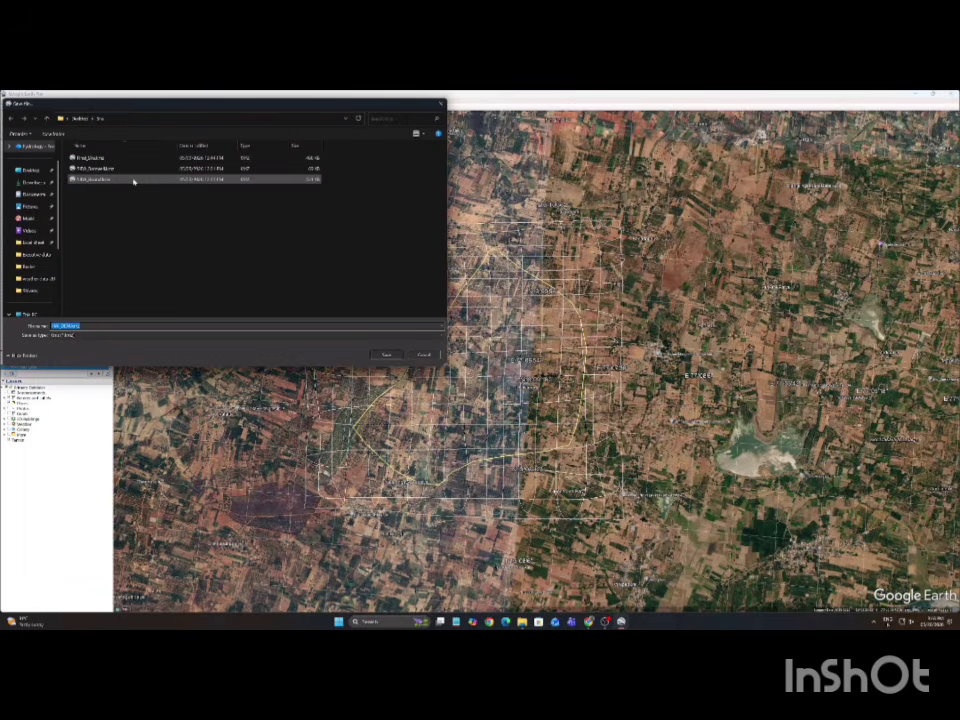
pyautogui.scroll(-3, 33, 200)
pyautogui.click(33, 229)
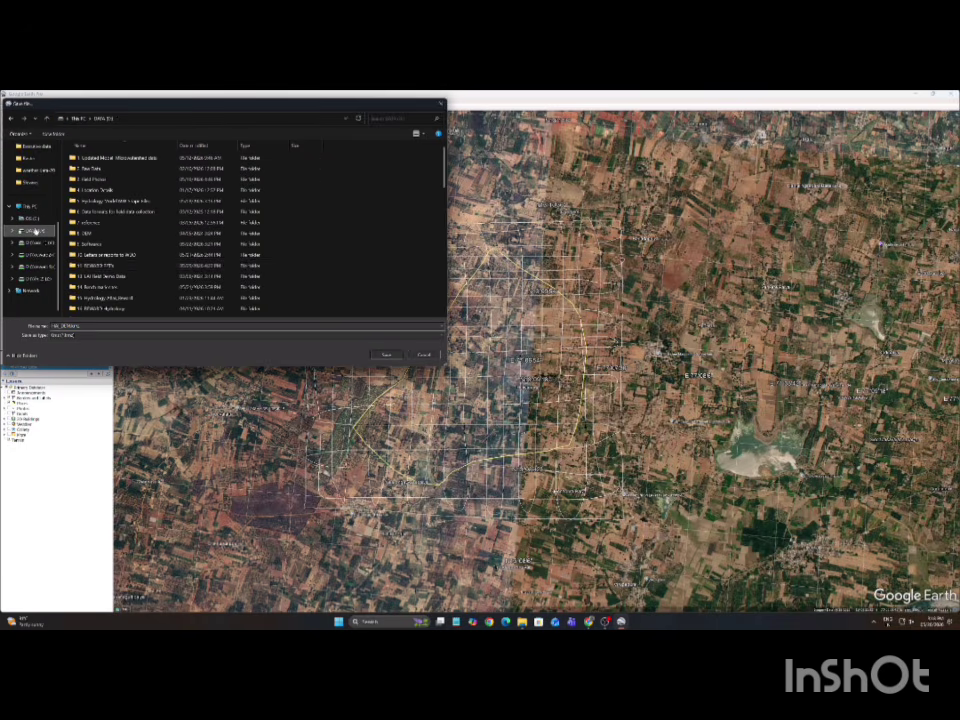
pyautogui.click(92, 326)
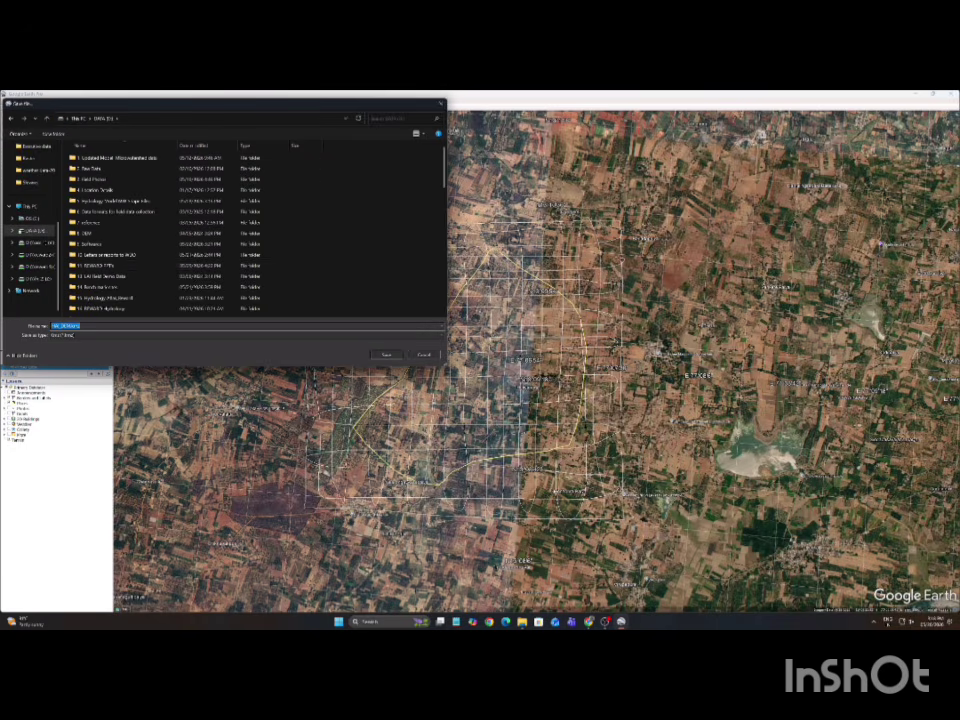
pyautogui.click(385, 356)
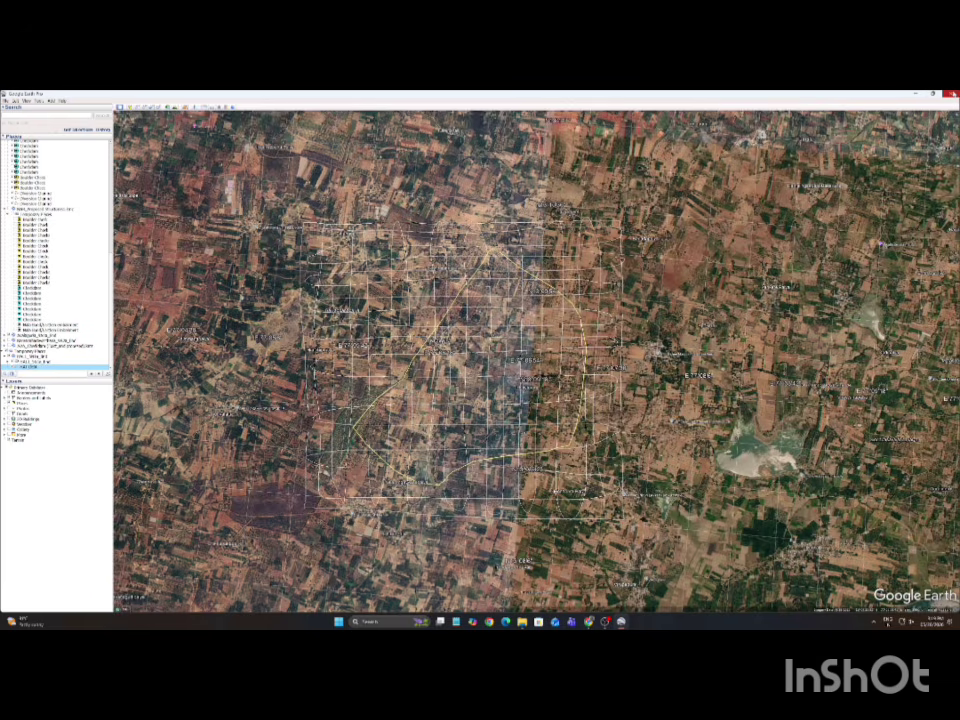
pyautogui.click(951, 93)
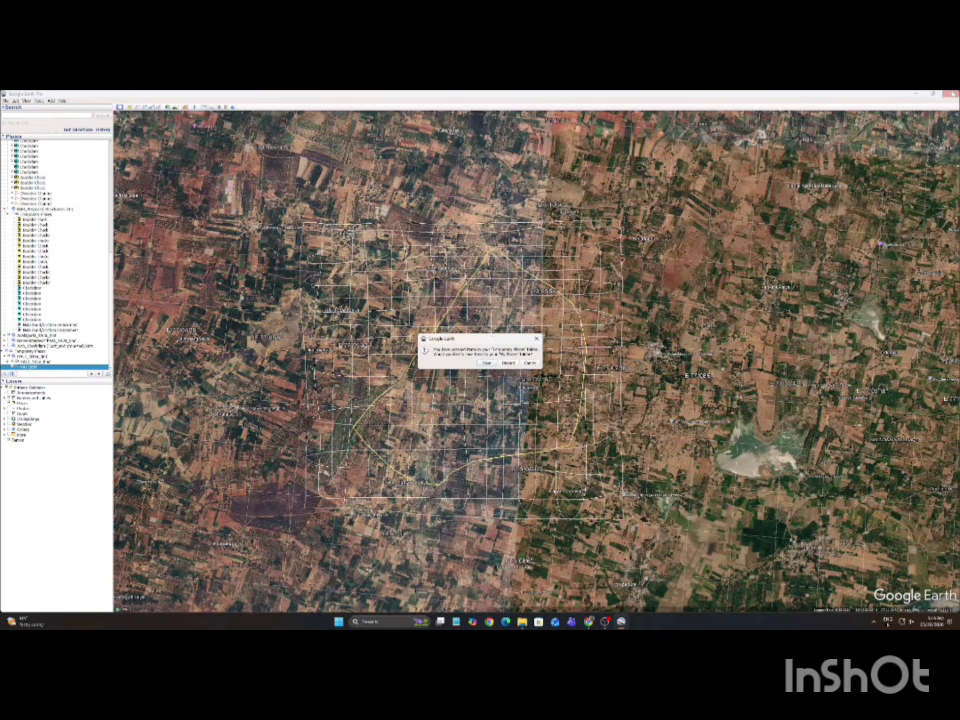
pyautogui.click(492, 363)
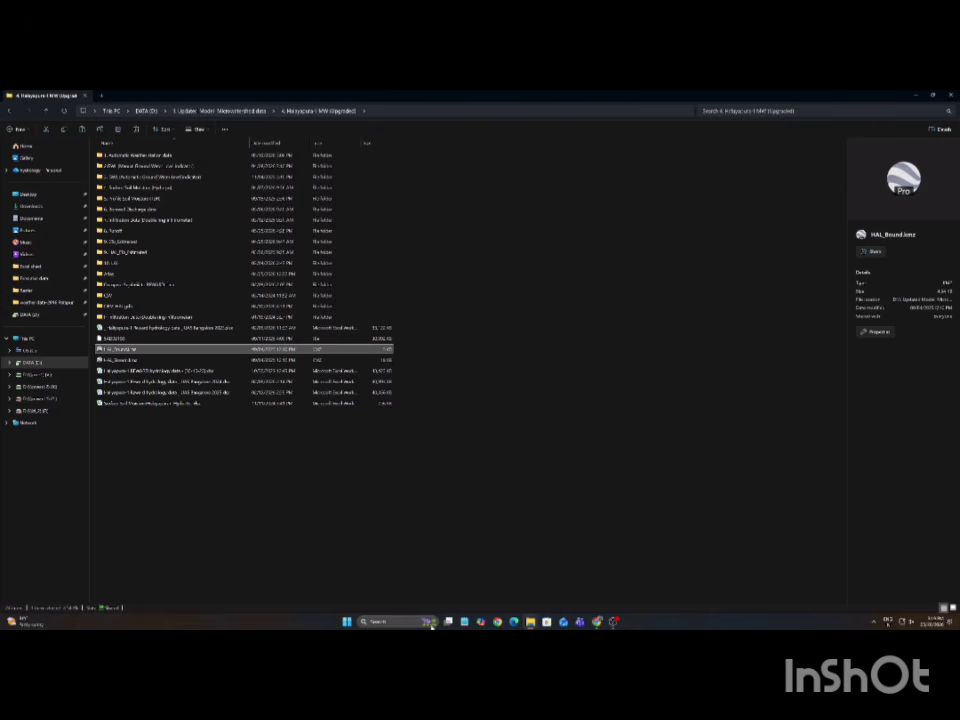
# - Switch to Chrome, search for "gps visualizer" and open the GPS Visualizer site's elevation lookup page
pyautogui.click(497, 622)
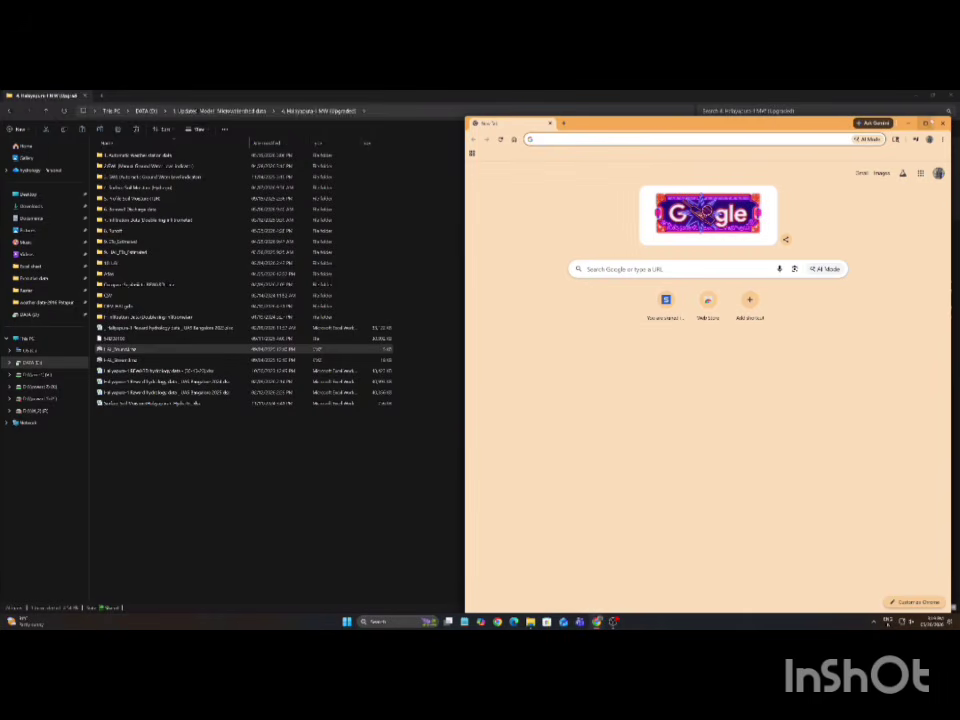
pyautogui.click(925, 123)
pyautogui.click(470, 242)
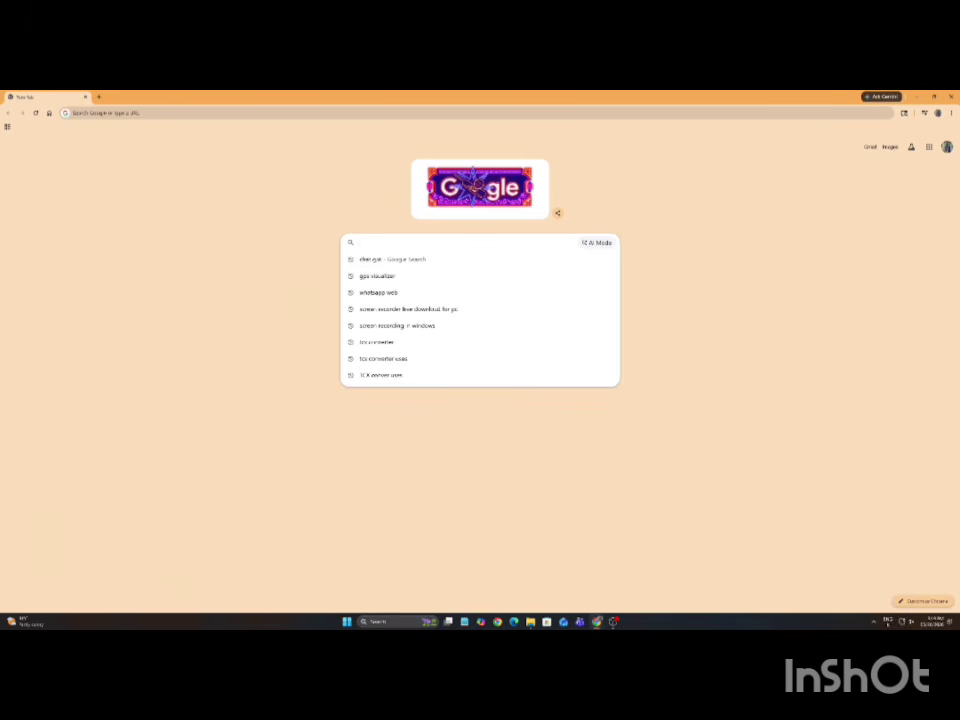
pyautogui.click(375, 276)
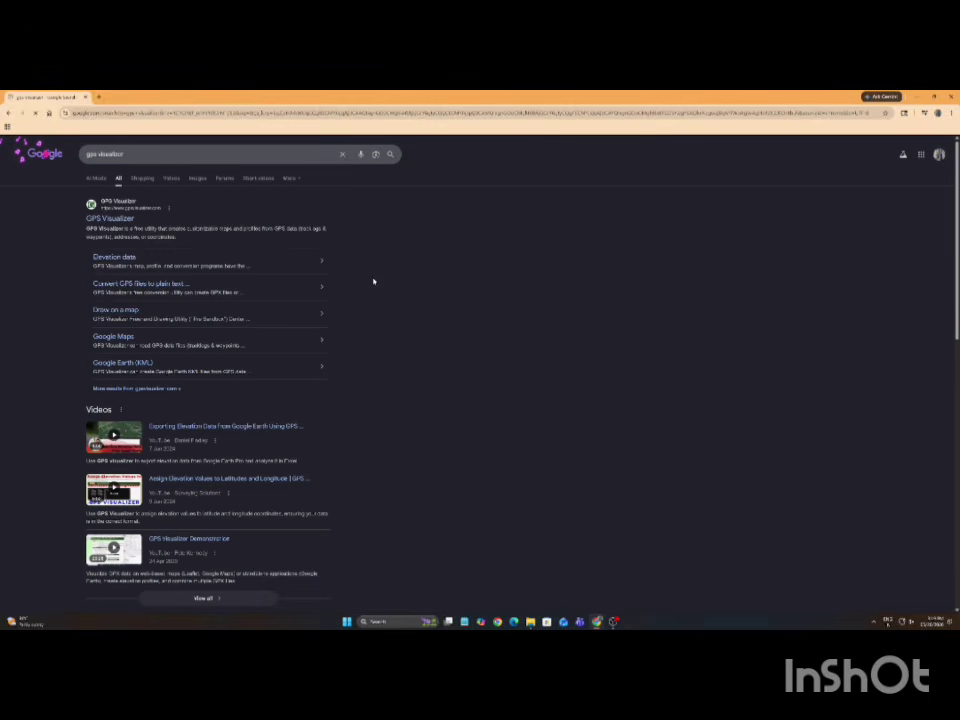
pyautogui.click(112, 221)
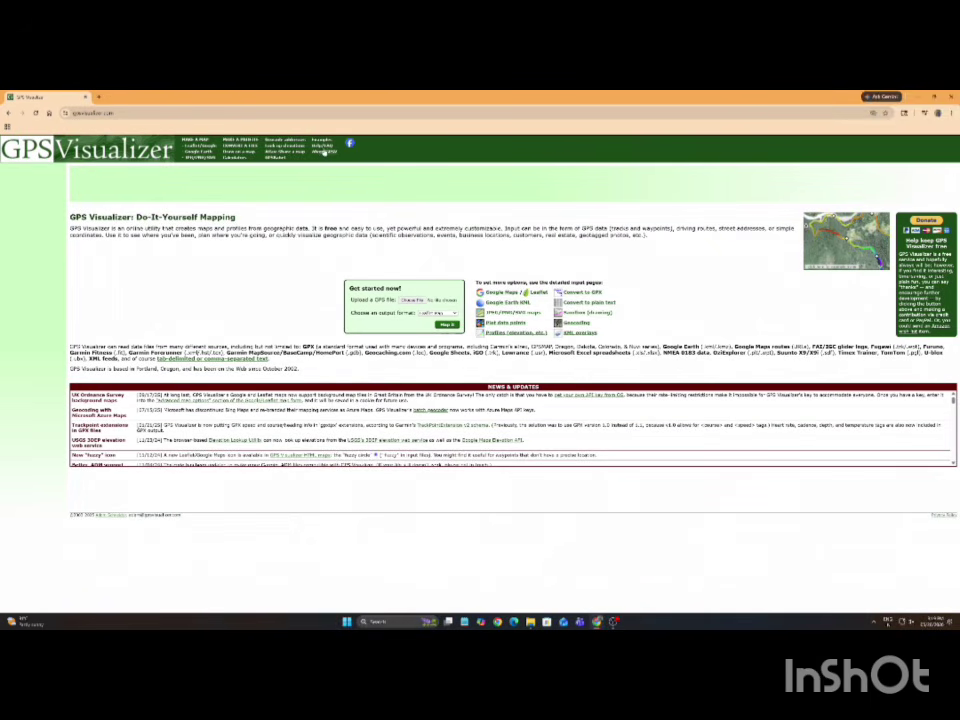
pyautogui.click(291, 151)
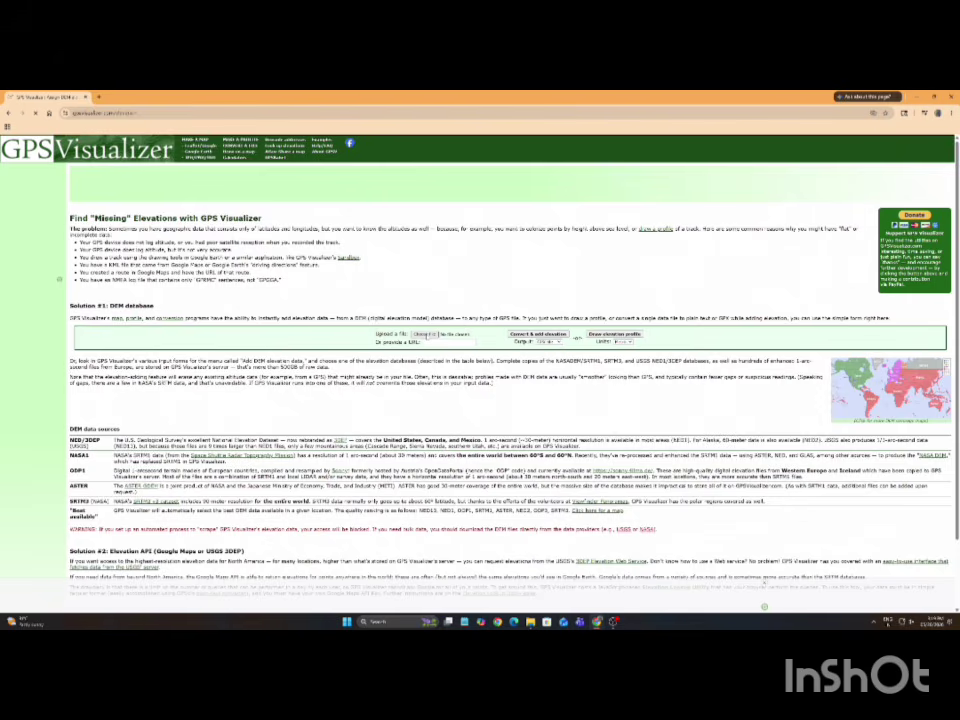
# - Choose HAL_DEM.kmz from the DATA (D:) drive as the file to upload for the DEM database conversion
pyautogui.click(424, 334)
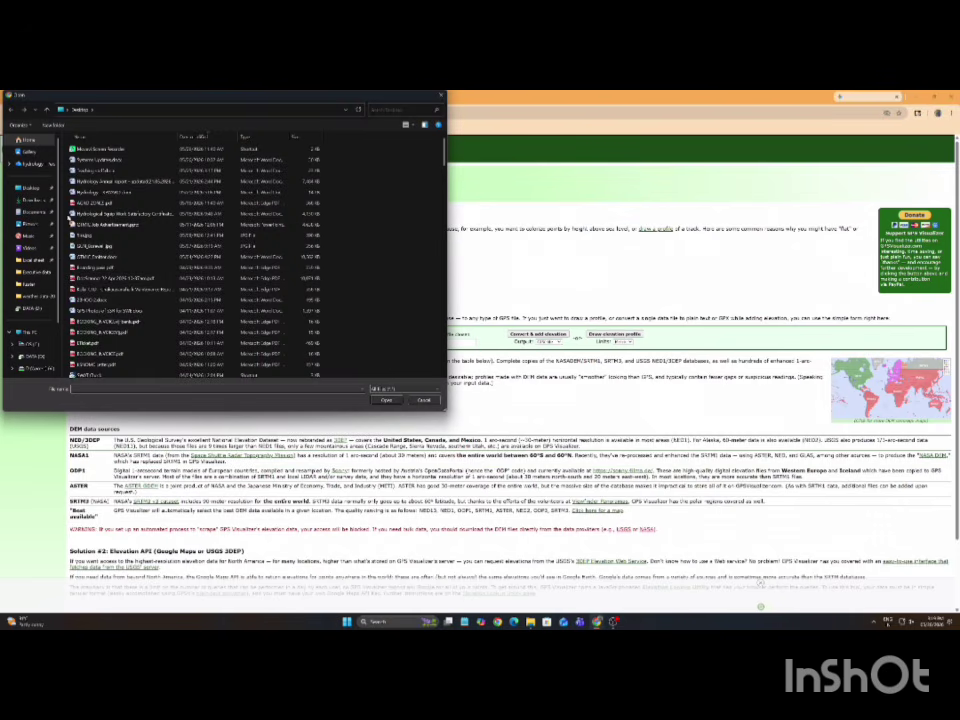
pyautogui.click(34, 356)
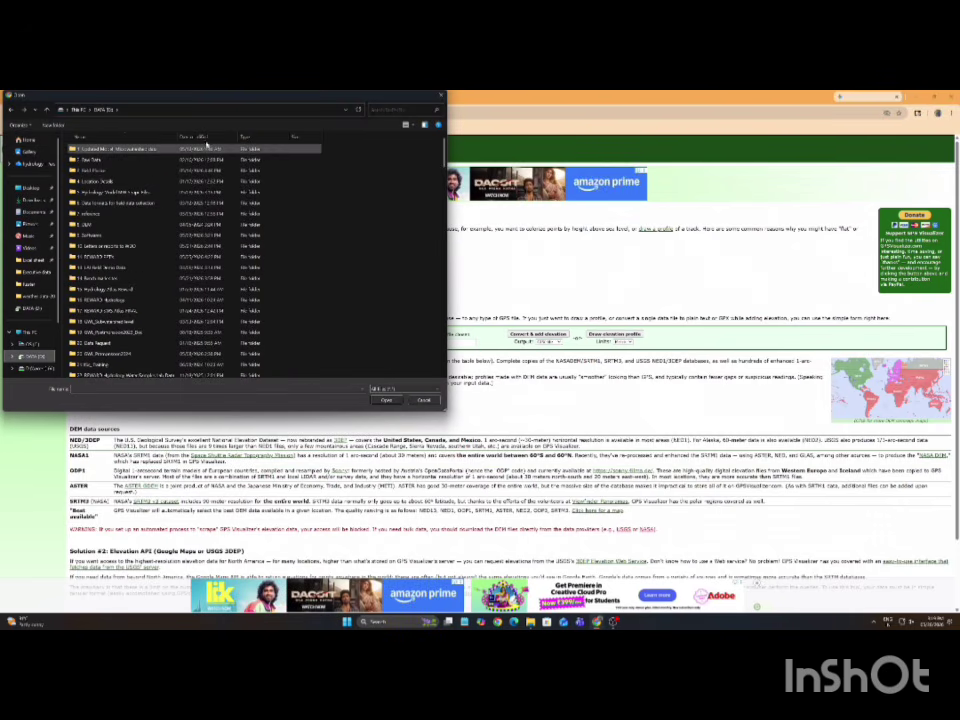
pyautogui.click(200, 138)
pyautogui.click(107, 150)
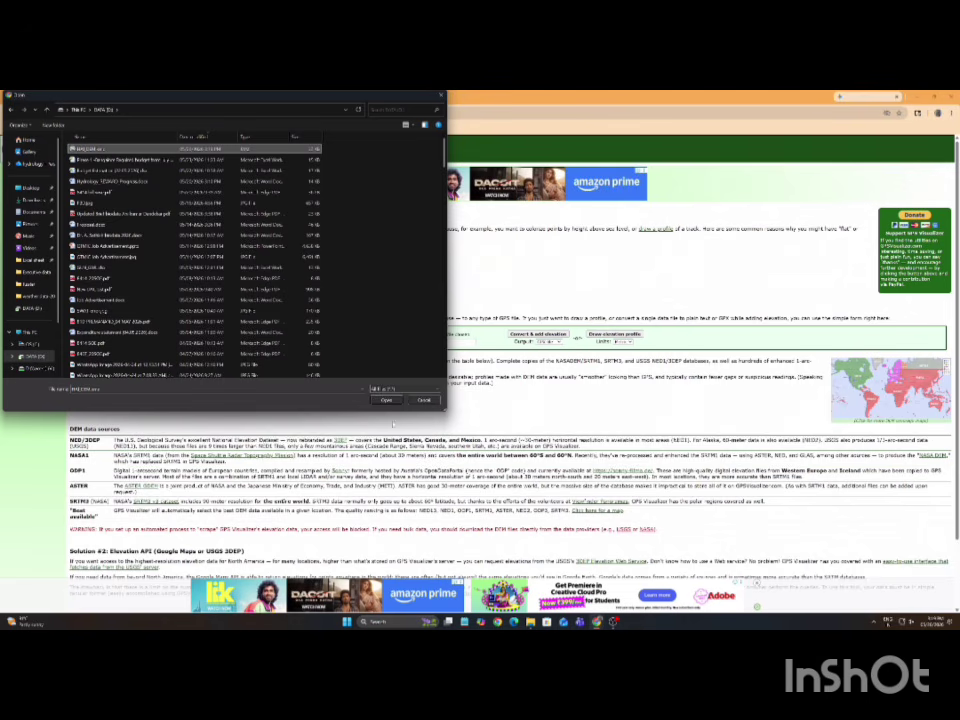
pyautogui.click(387, 400)
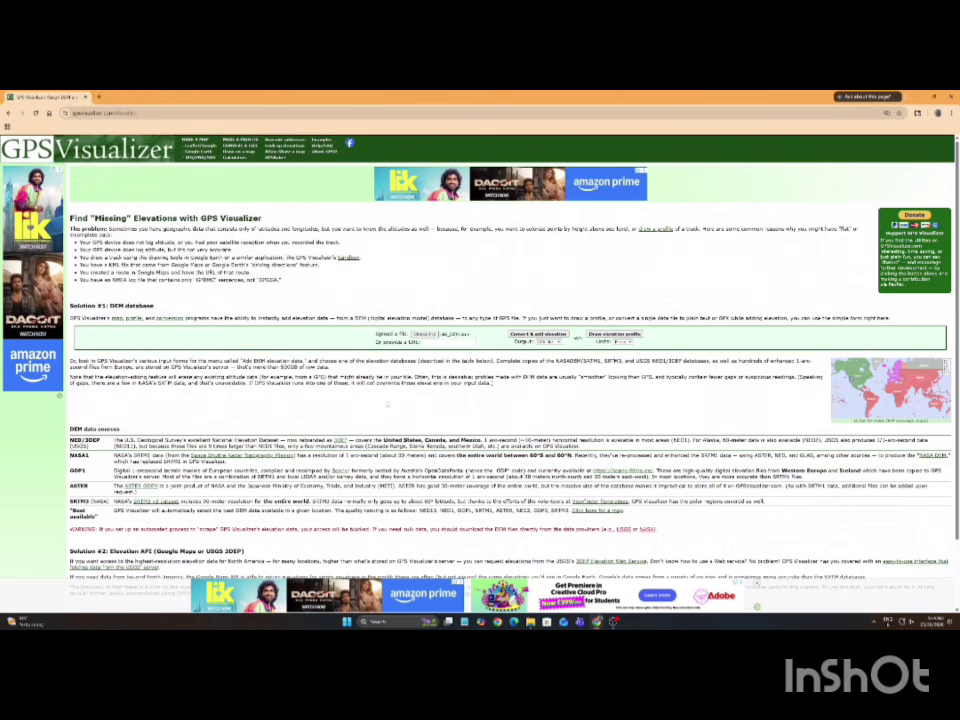
# - Convert the uploaded file to GPX with elevation added, download the result and show it in its download folder
pyautogui.click(541, 335)
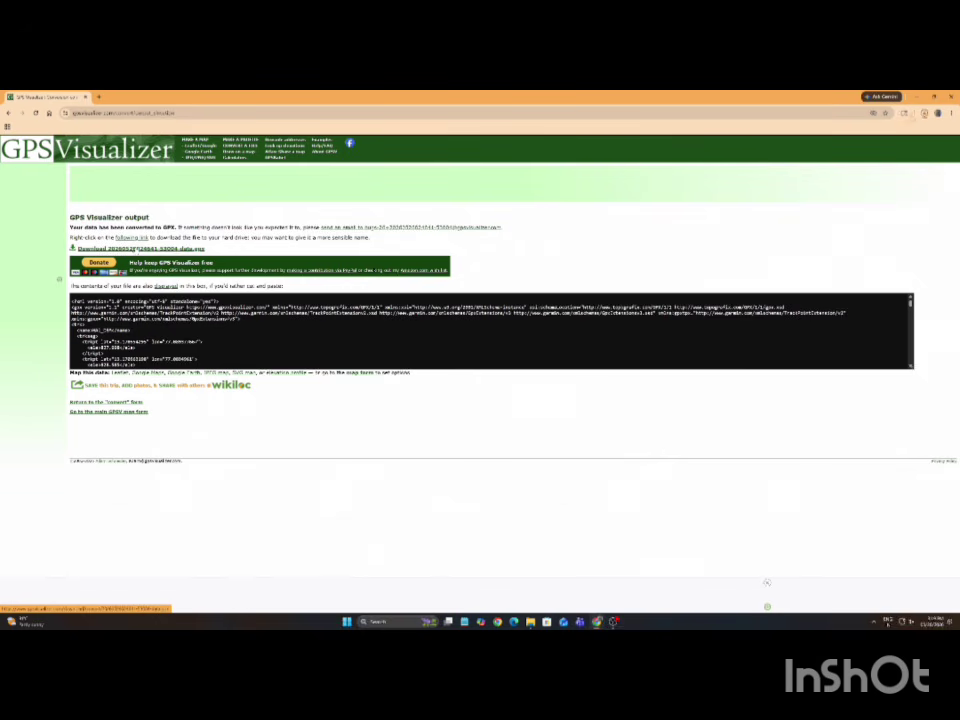
pyautogui.click(140, 248)
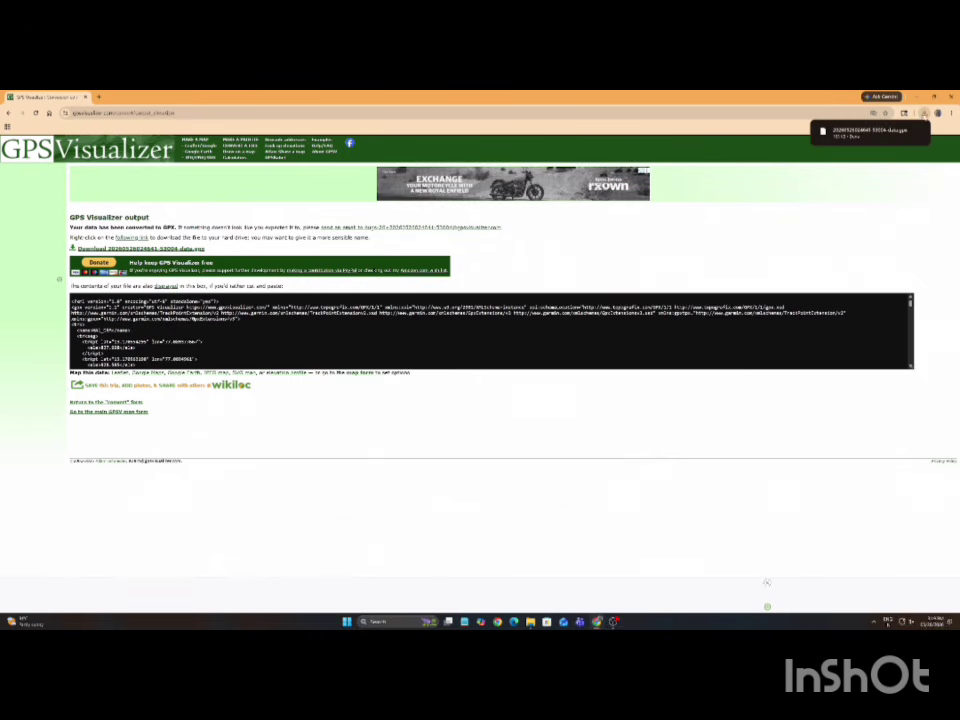
pyautogui.click(904, 132)
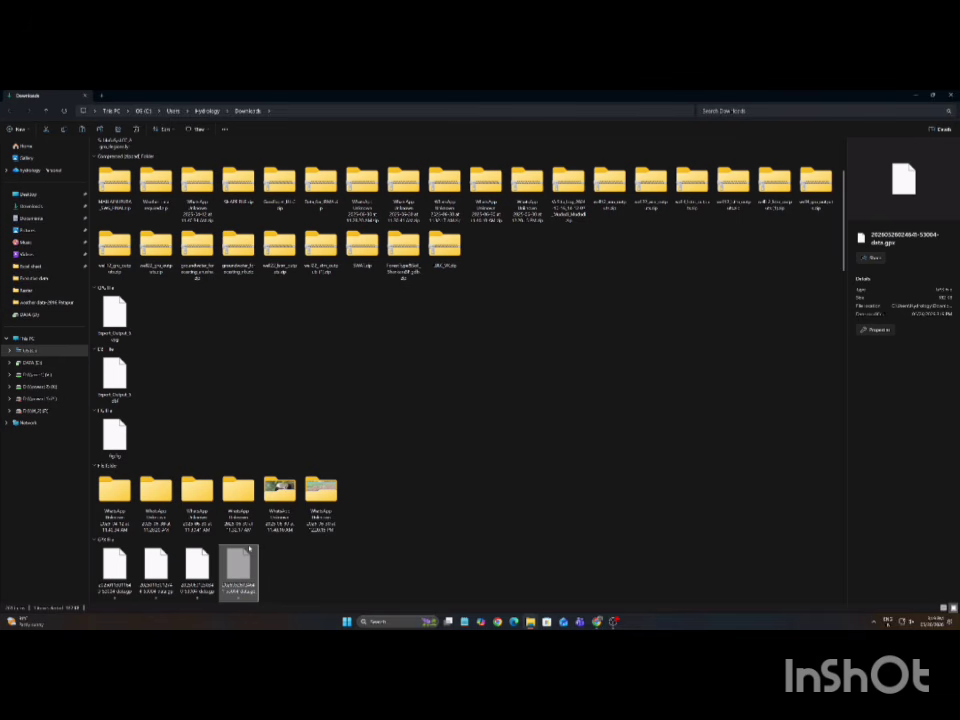
# - Create a new folder named DEM on the DATA (D:) drive
pyautogui.click(35, 362)
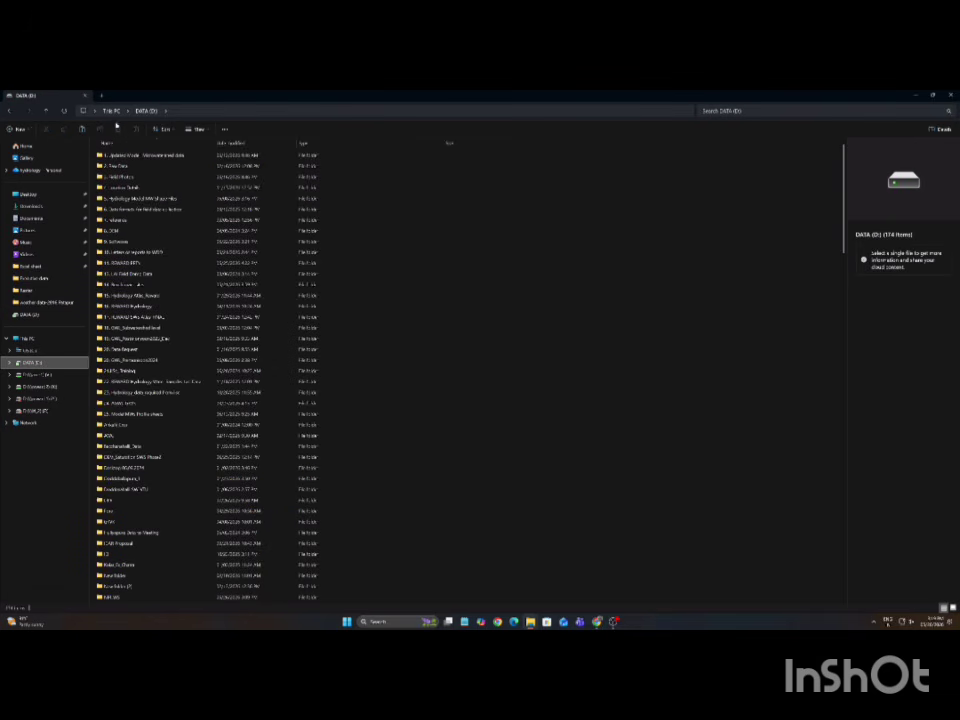
pyautogui.click(17, 129)
pyautogui.click(26, 148)
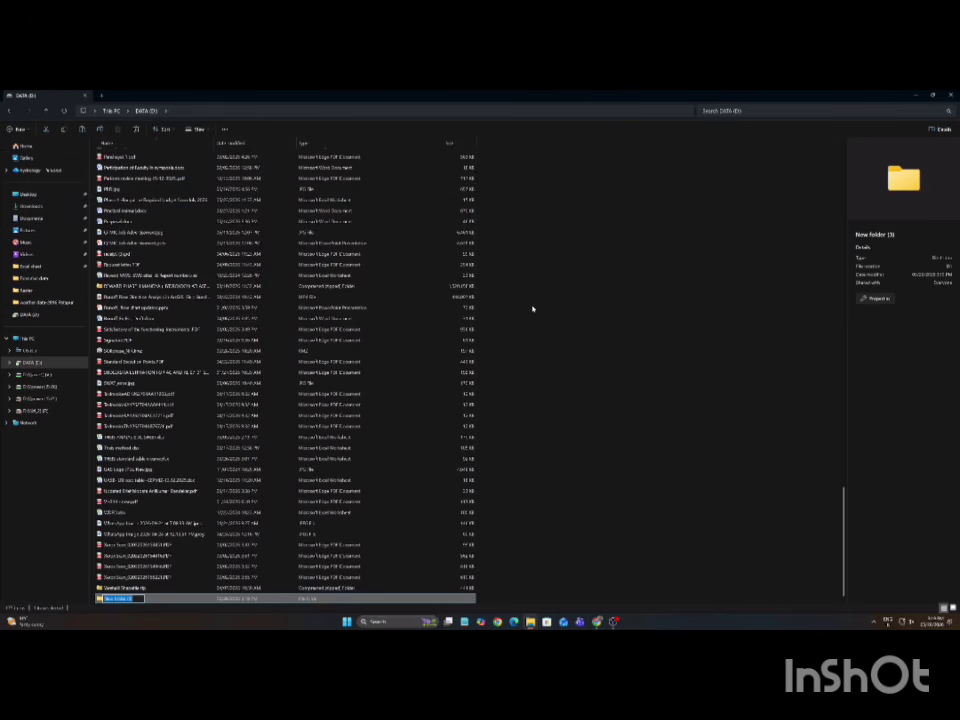
pyautogui.write('DEM')
pyautogui.click(533, 309)
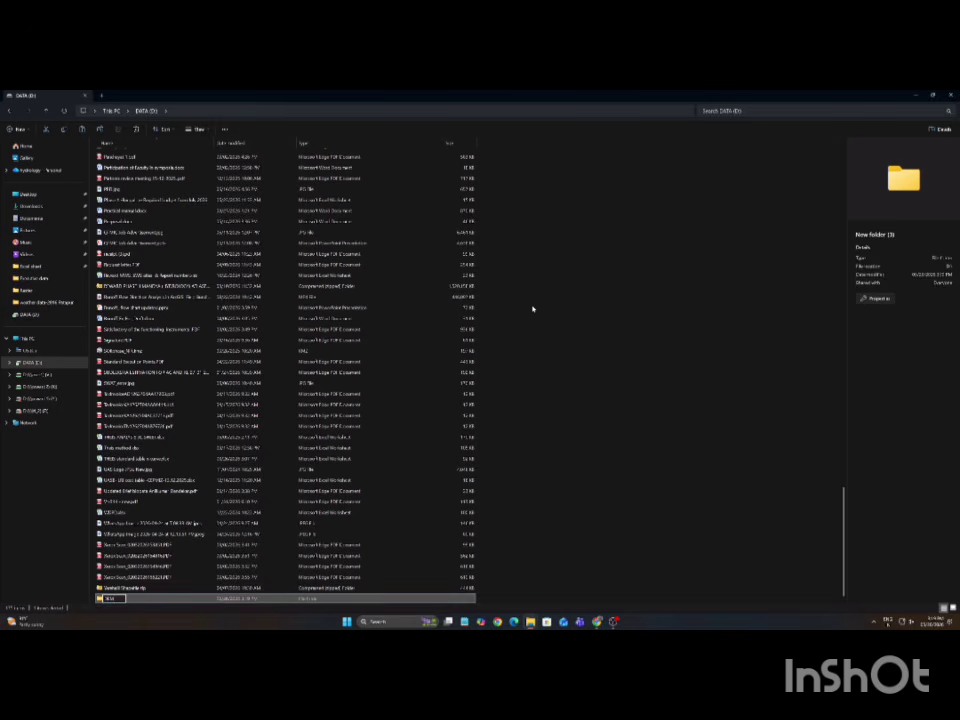
# - Paste the downloaded GPX file into the DEM folder
pyautogui.doubleClick(108, 598)
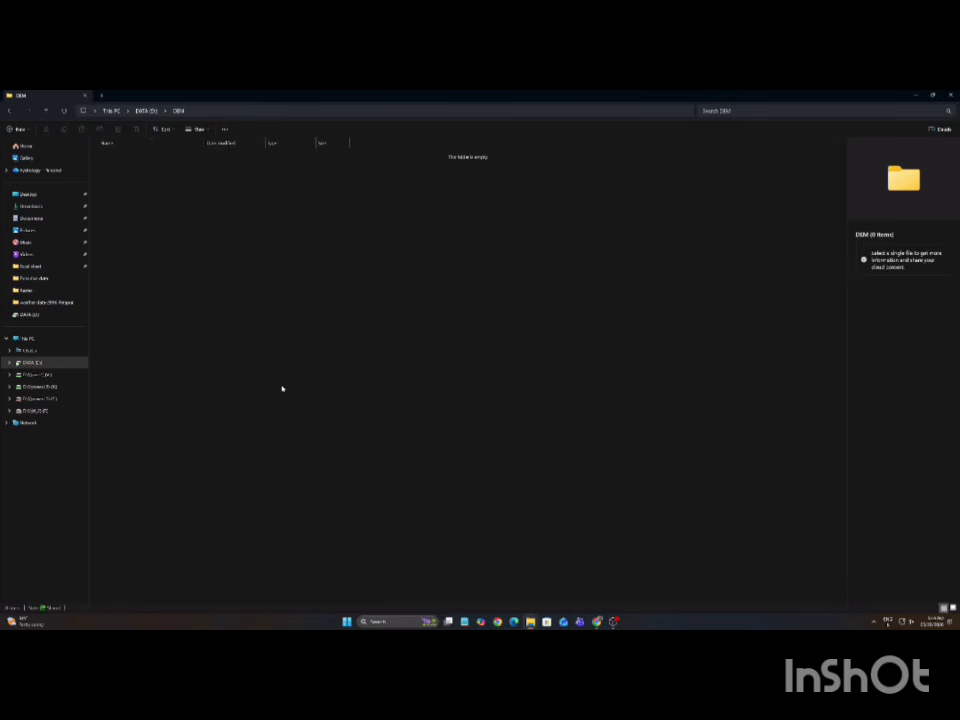
pyautogui.hotkey('ctrl', 'v')
pyautogui.click(178, 203)
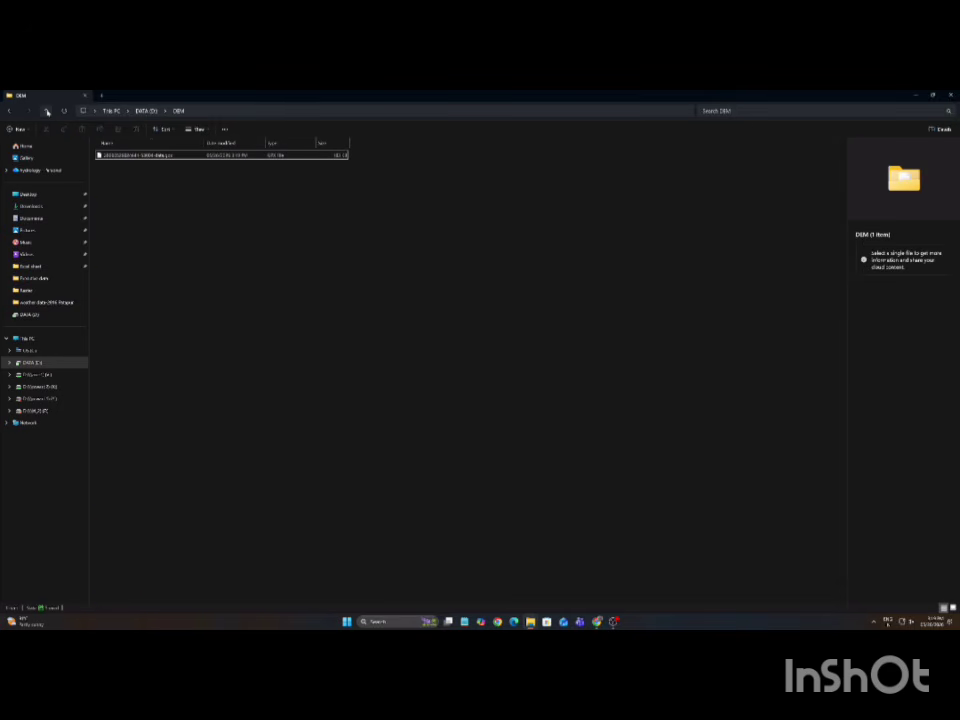
# - Look through the contents of the DATA (D:) drive and return to the DEM folder
pyautogui.click(47, 112)
pyautogui.scroll(4, 186, 396)
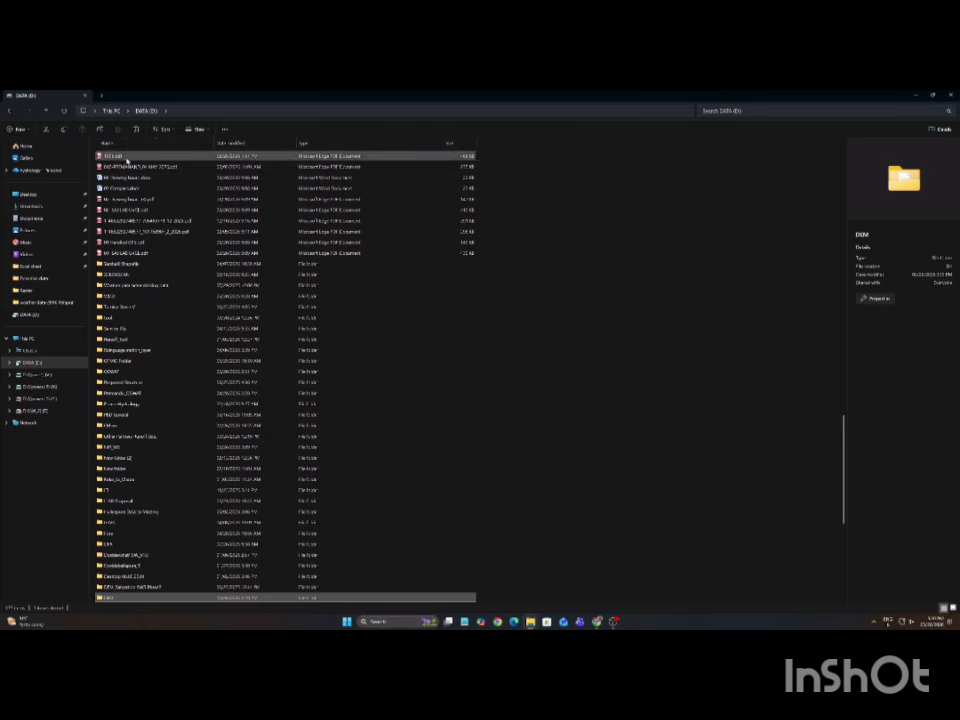
pyautogui.scroll(10, 150, 330)
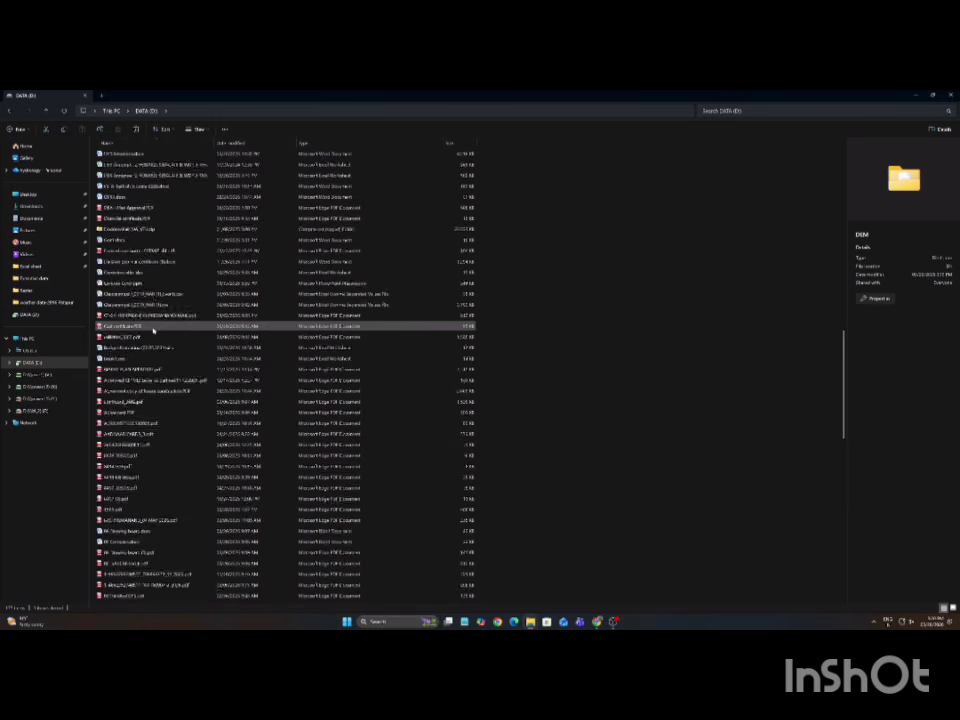
pyautogui.scroll(15, 153, 335)
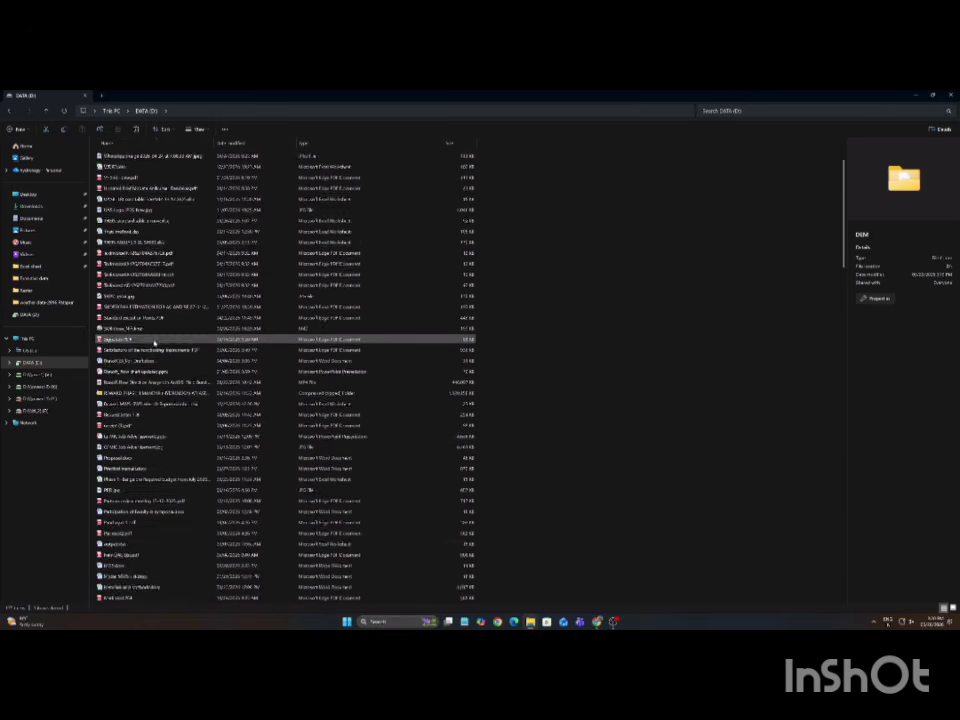
pyautogui.scroll(-15, 154, 345)
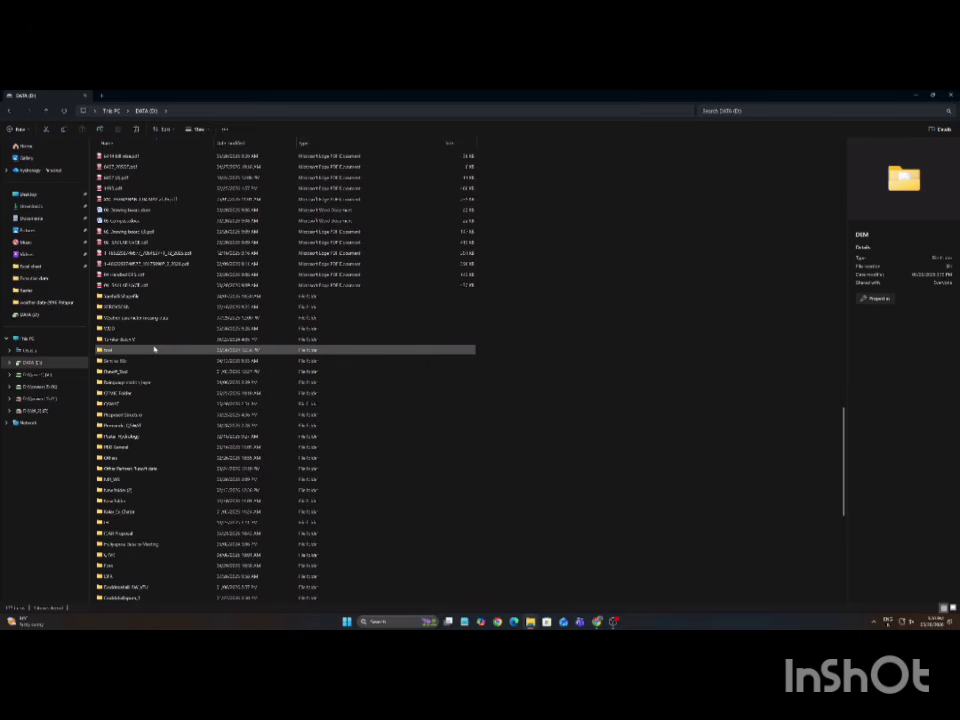
pyautogui.scroll(-10, 152, 360)
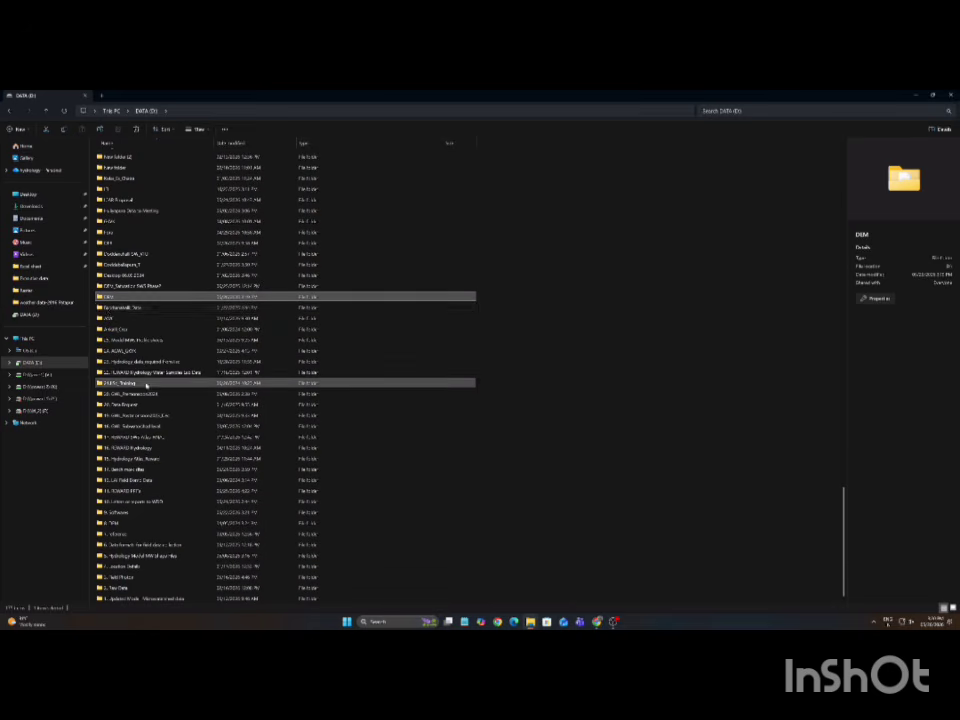
pyautogui.doubleClick(106, 298)
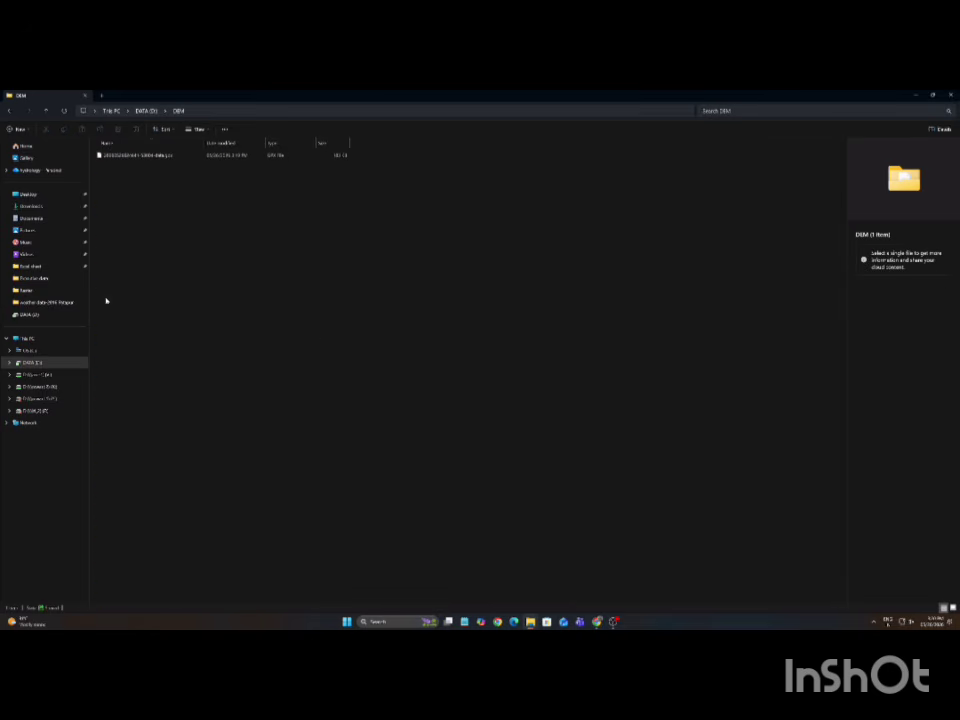
# - Launch ArcMap 10.8.2 and dismiss its Getting Started dialog to work in a blank map
pyautogui.click(400, 622)
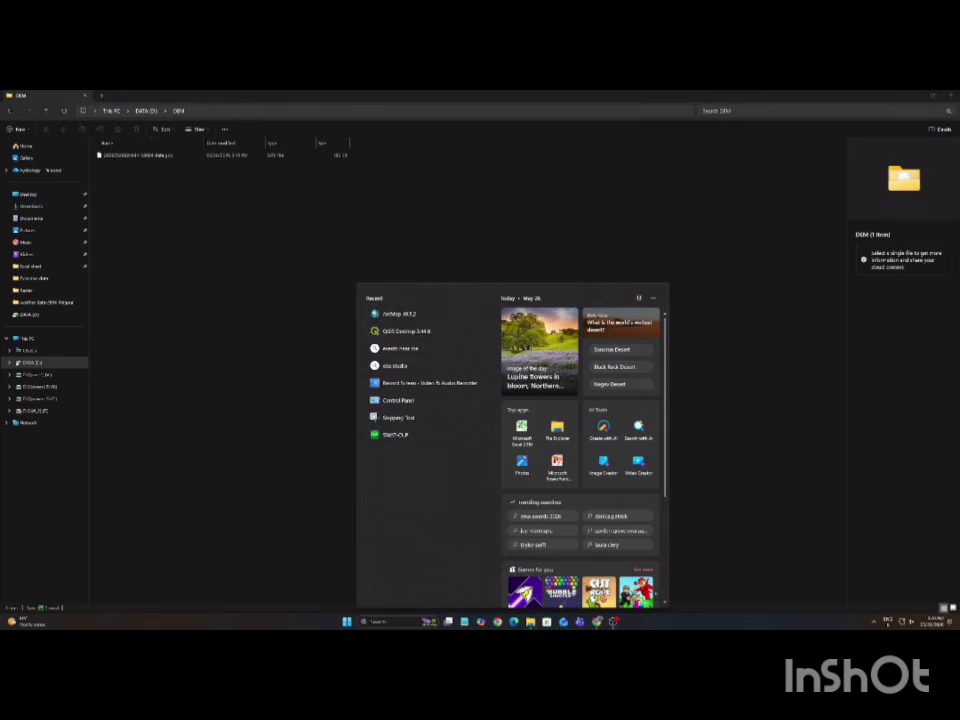
pyautogui.write('arcMap 10.8.2')
pyautogui.click(385, 338)
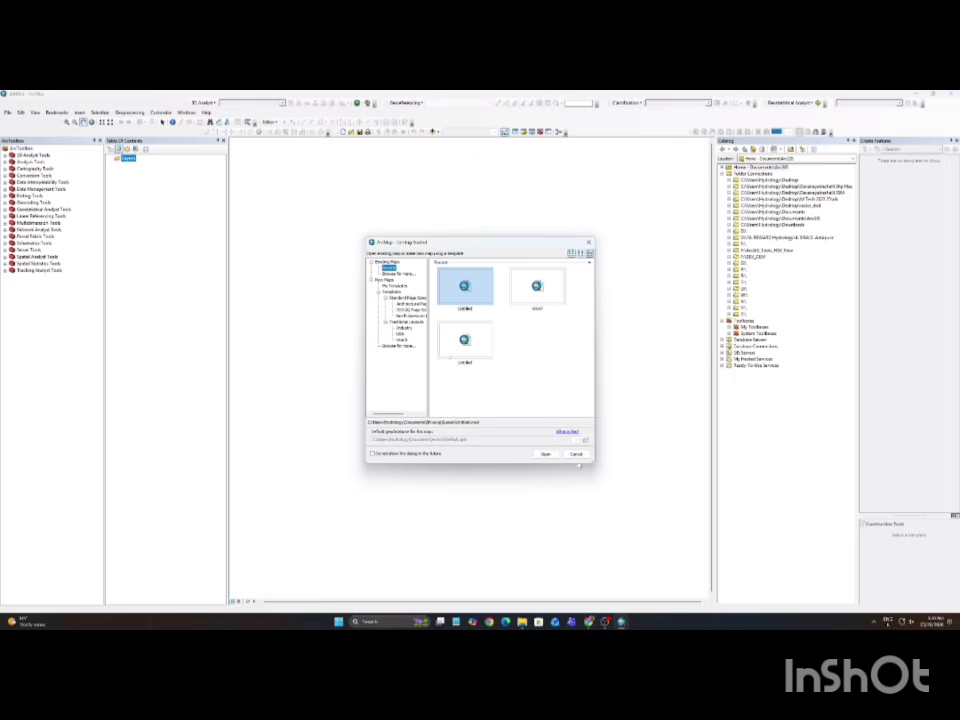
pyautogui.click(576, 454)
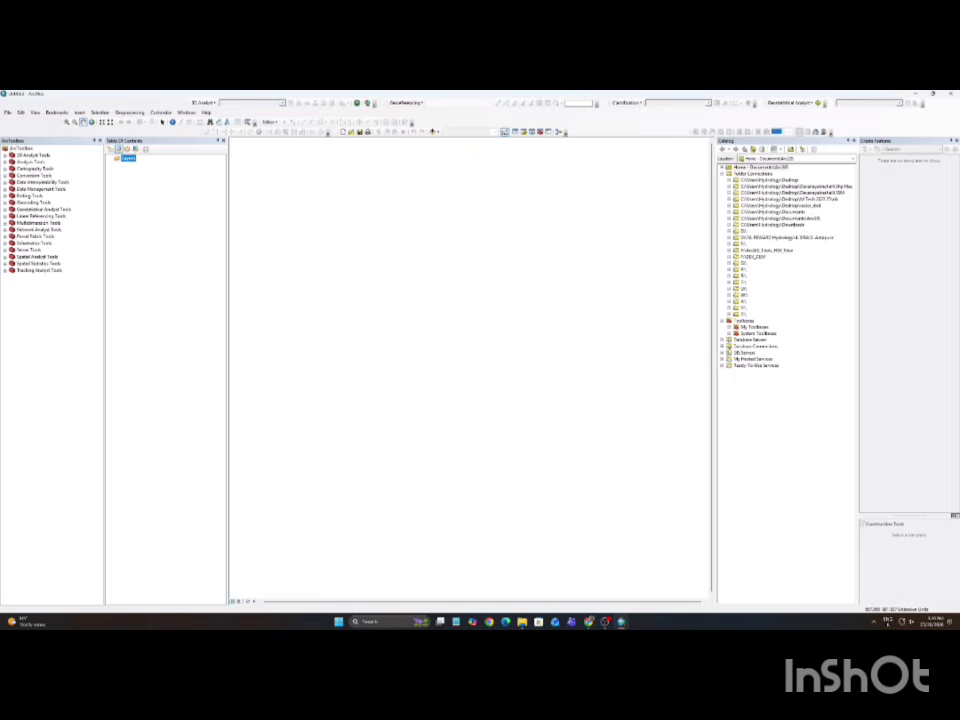
# - Find the GPX To Features tool in the From GPS toolset of the Conversion Tools and open it
pyautogui.click(5, 176)
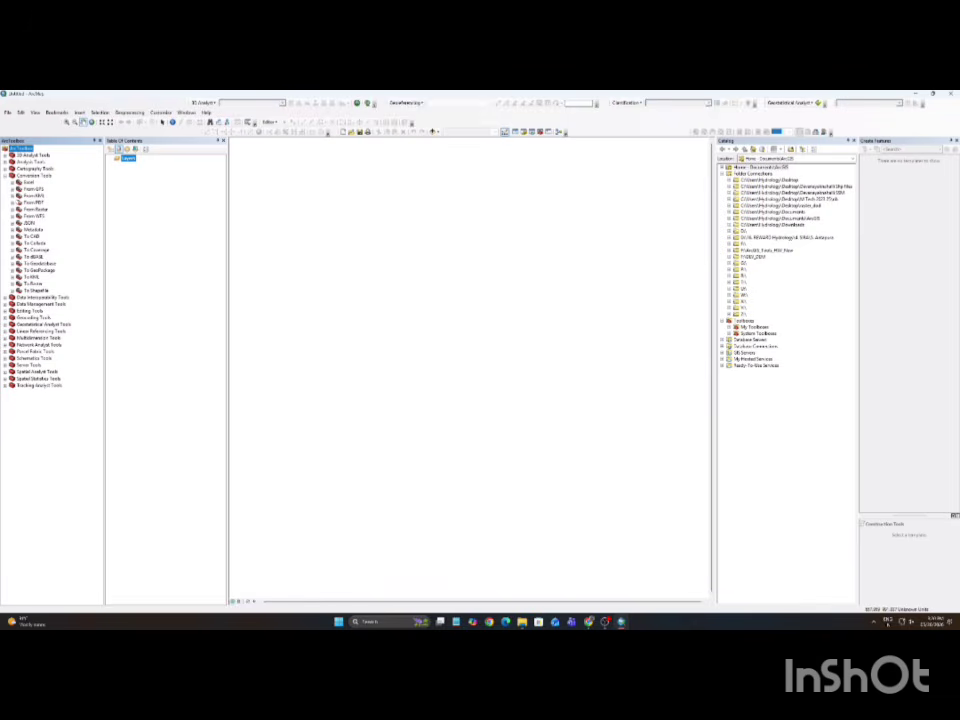
pyautogui.click(13, 195)
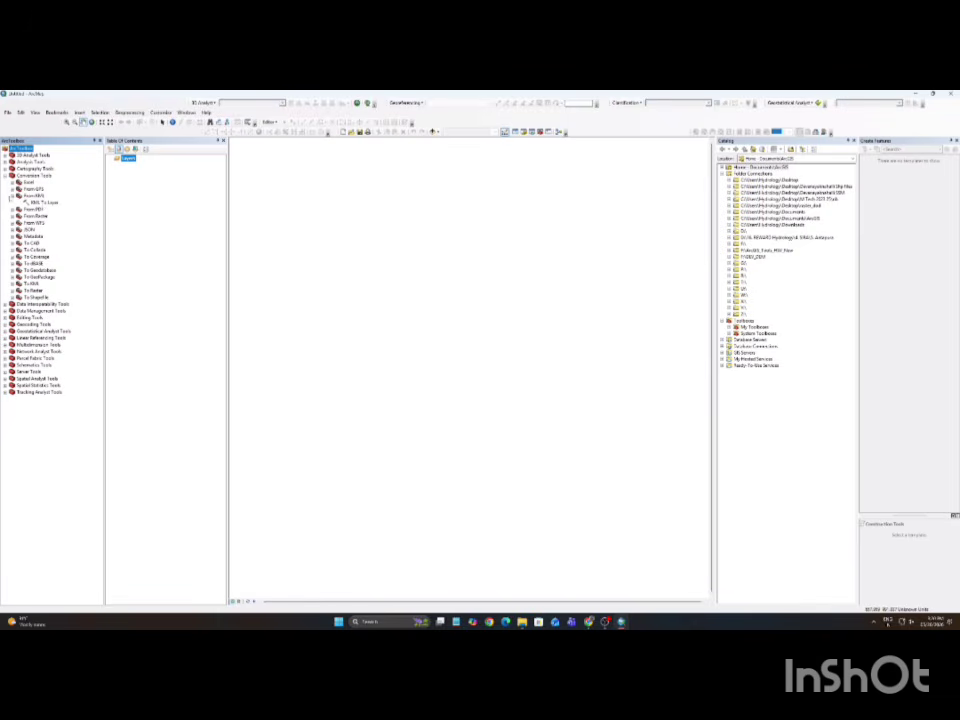
pyautogui.click(13, 195)
pyautogui.click(13, 188)
pyautogui.moveTo(521, 621)
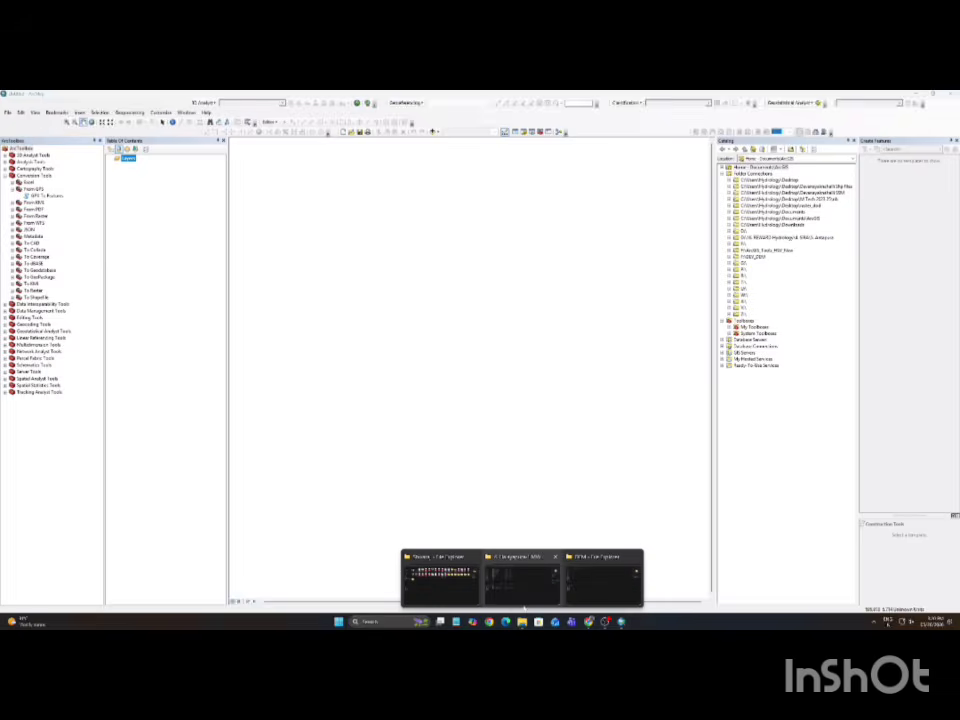
pyautogui.moveTo(545, 588)
pyautogui.click(583, 585)
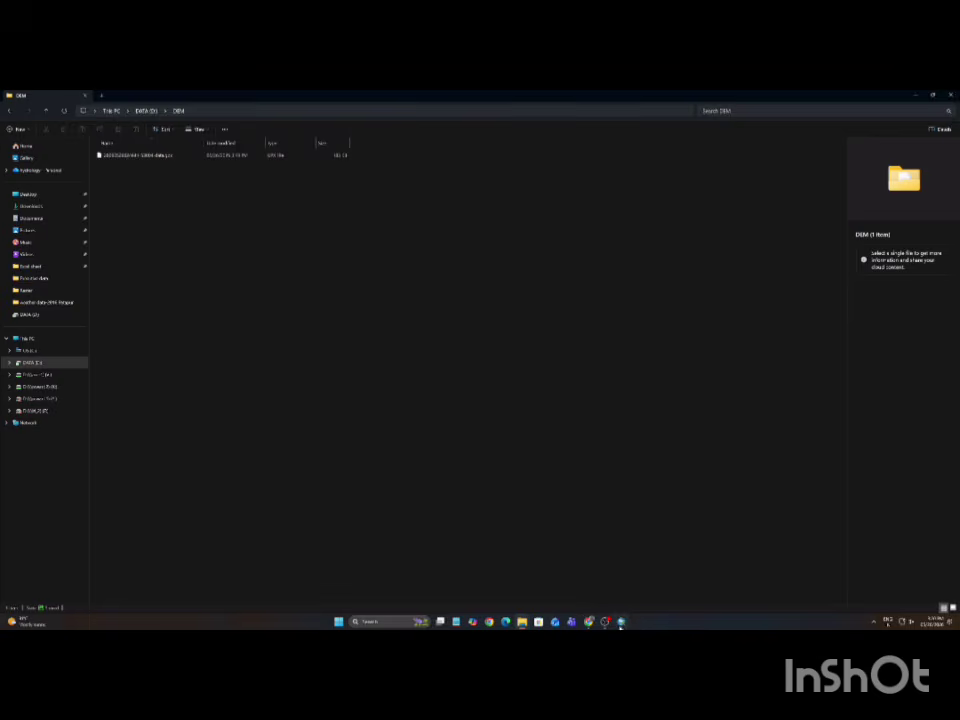
pyautogui.click(621, 621)
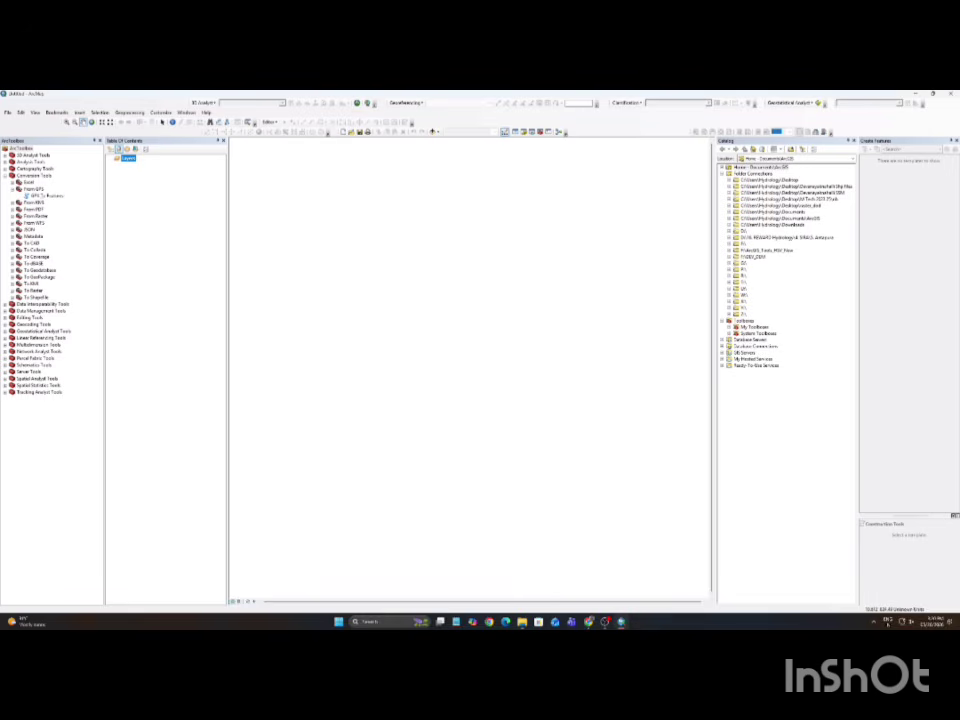
pyautogui.doubleClick(46, 196)
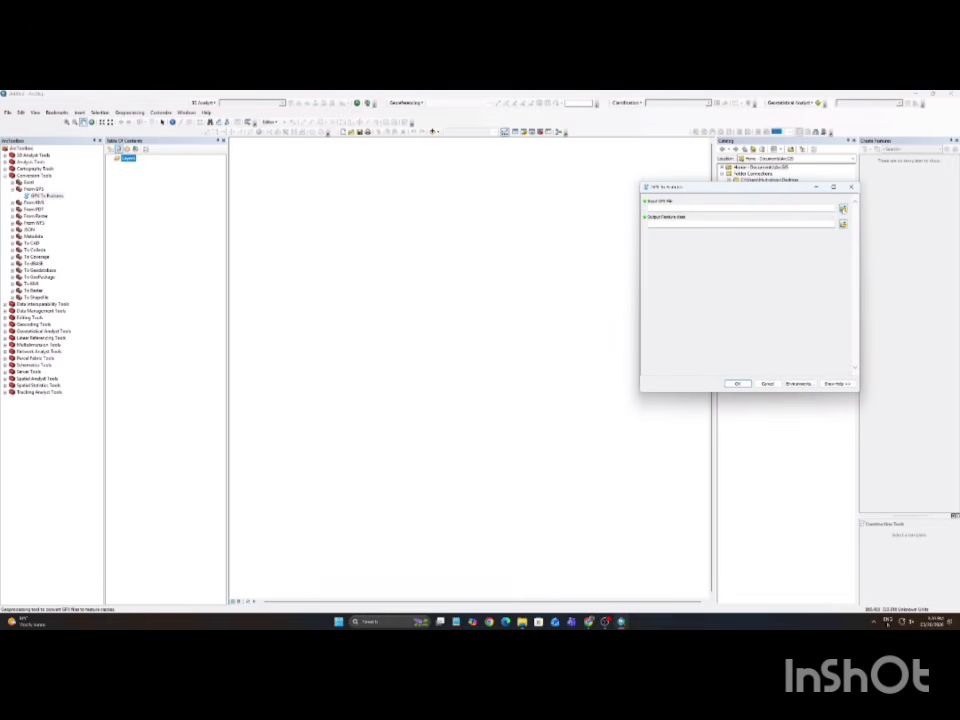
# - Choose the downloaded GPX file in the DEM folder on the DATA (D:) drive as the input GPX file
pyautogui.click(842, 208)
pyautogui.click(663, 312)
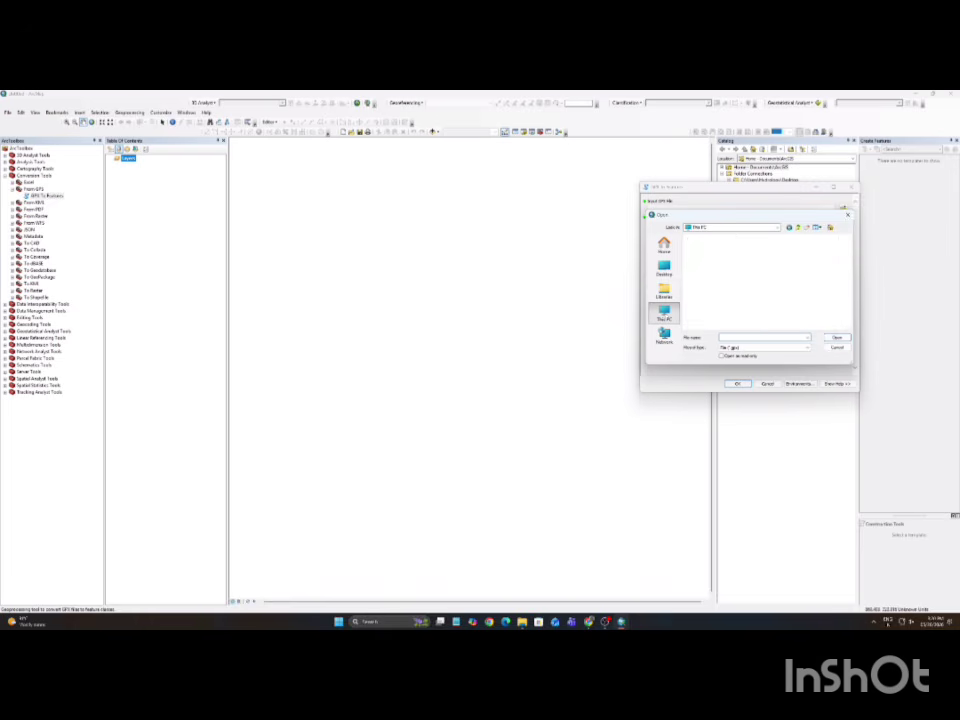
pyautogui.doubleClick(730, 280)
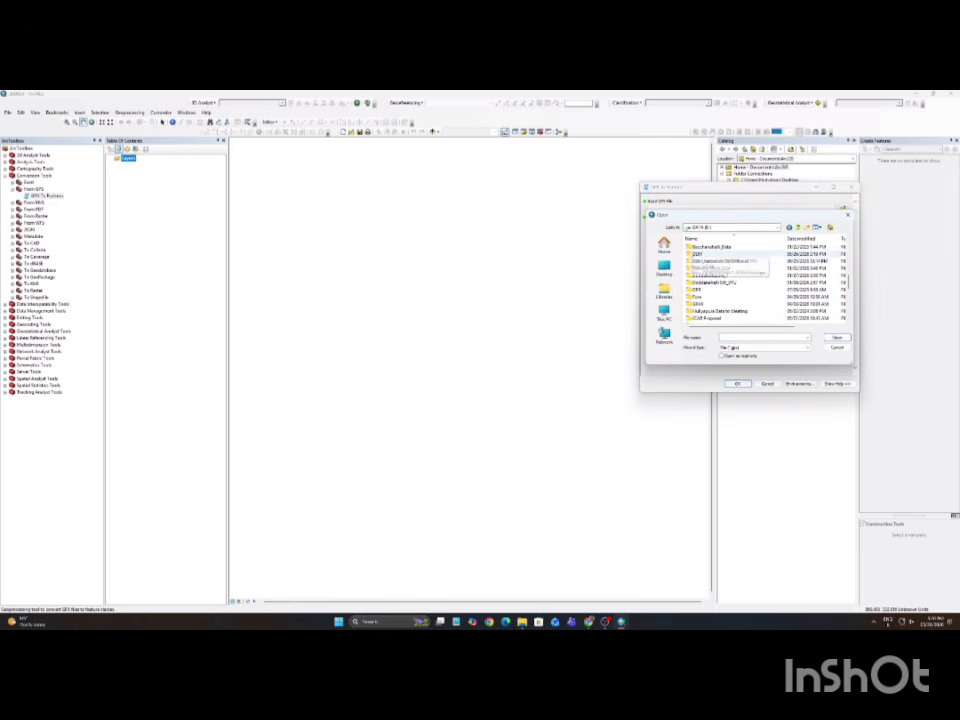
pyautogui.doubleClick(695, 255)
pyautogui.click(713, 248)
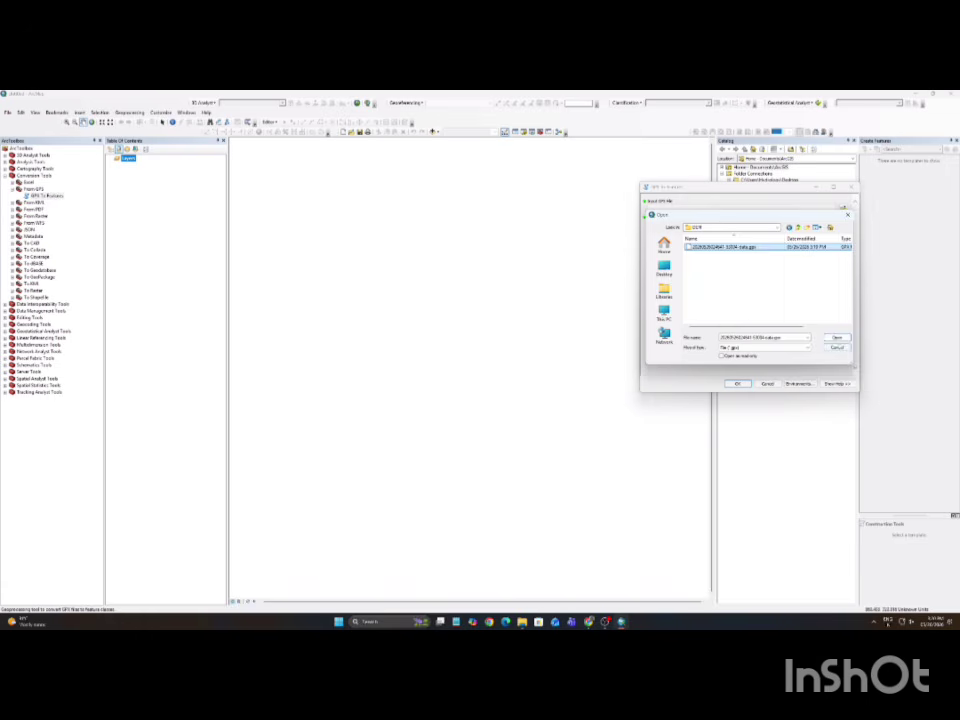
pyautogui.click(838, 337)
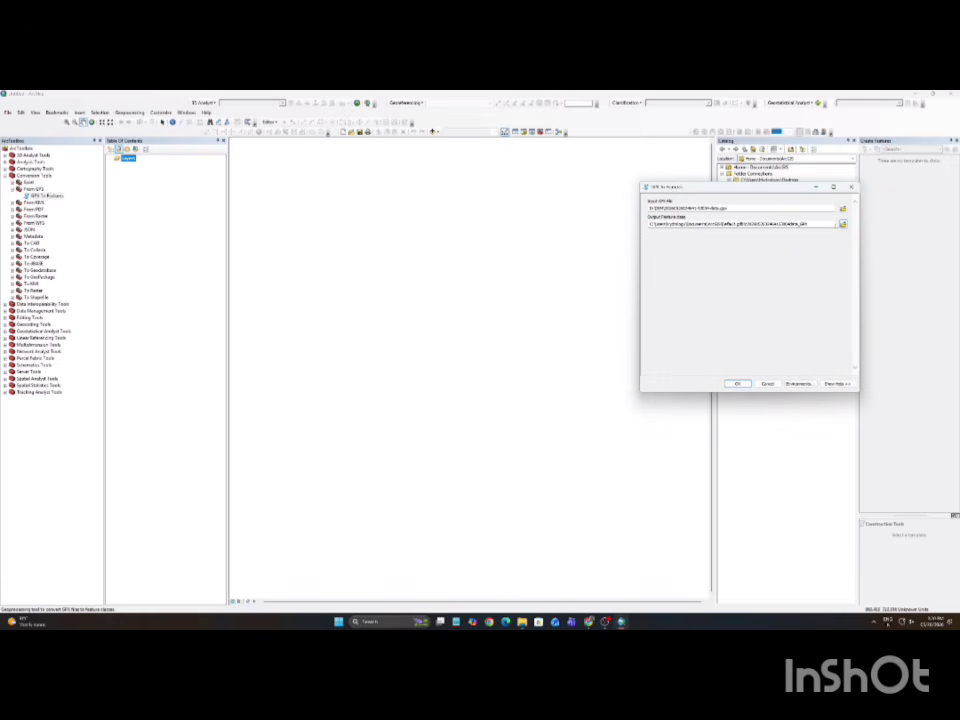
# - Save the output feature class in the DEM folder on drive D: and run the GPX conversion
pyautogui.click(842, 224)
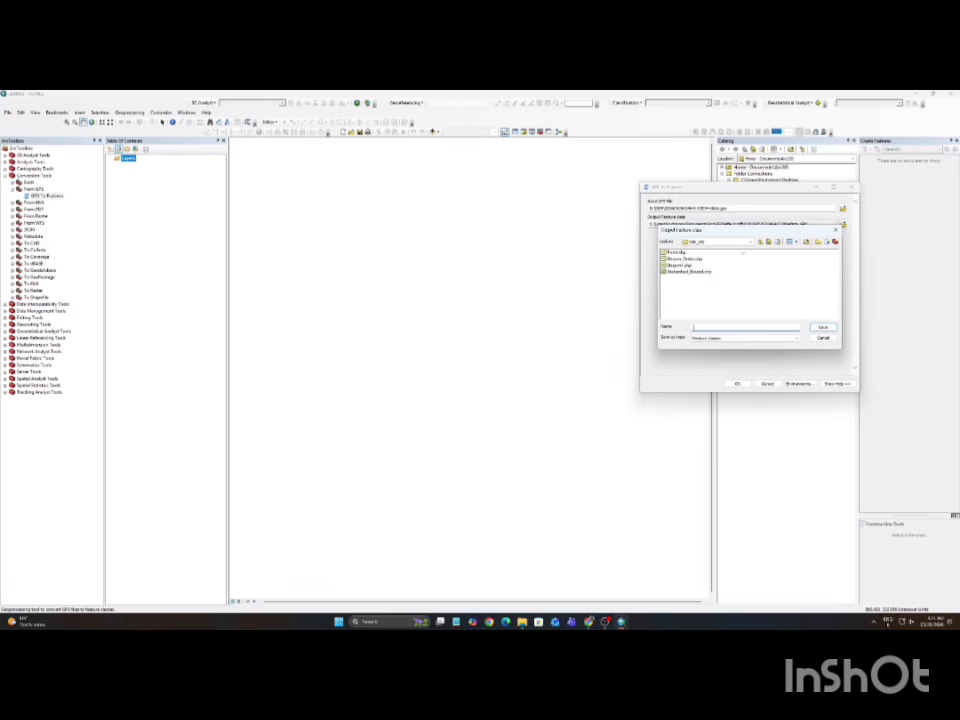
pyautogui.click(748, 242)
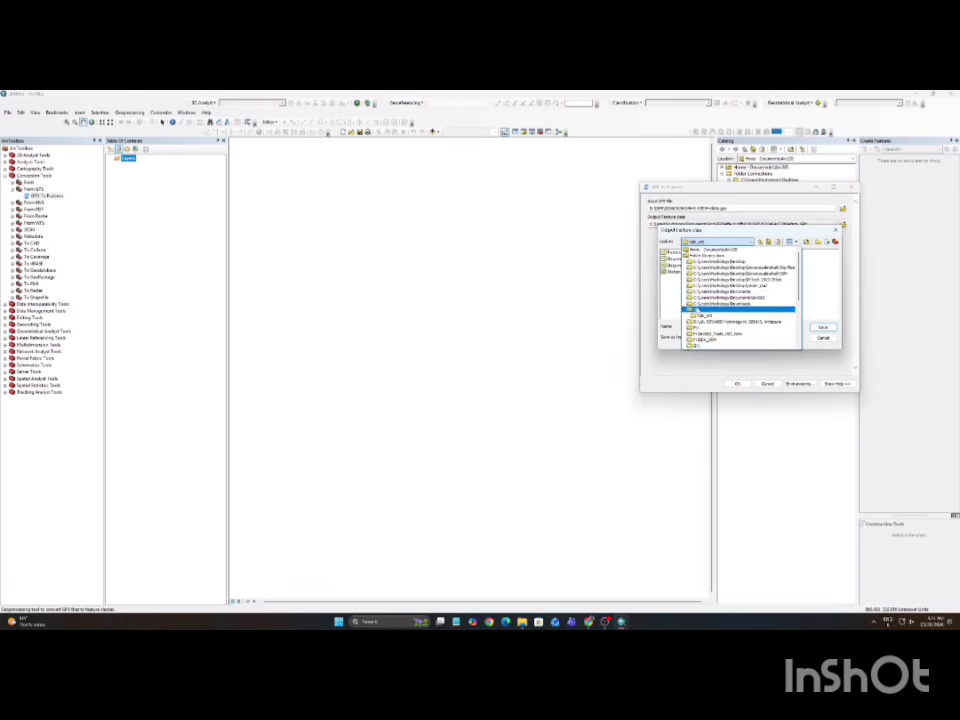
pyautogui.click(700, 309)
pyautogui.scroll(-3, 731, 299)
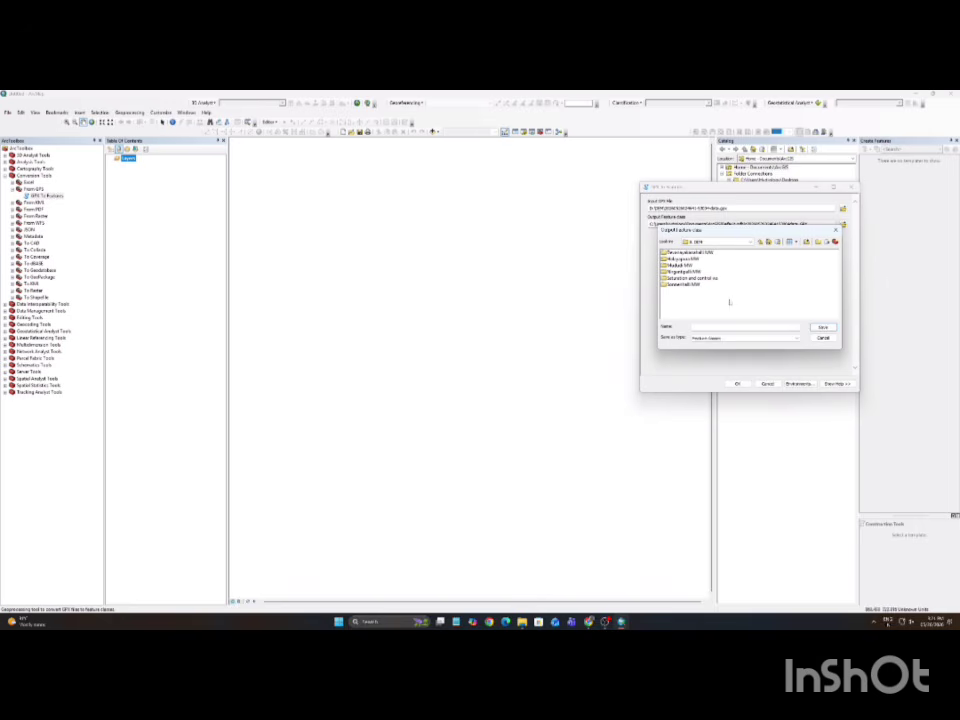
pyautogui.scroll(3, 734, 292)
pyautogui.scroll(-2, 734, 292)
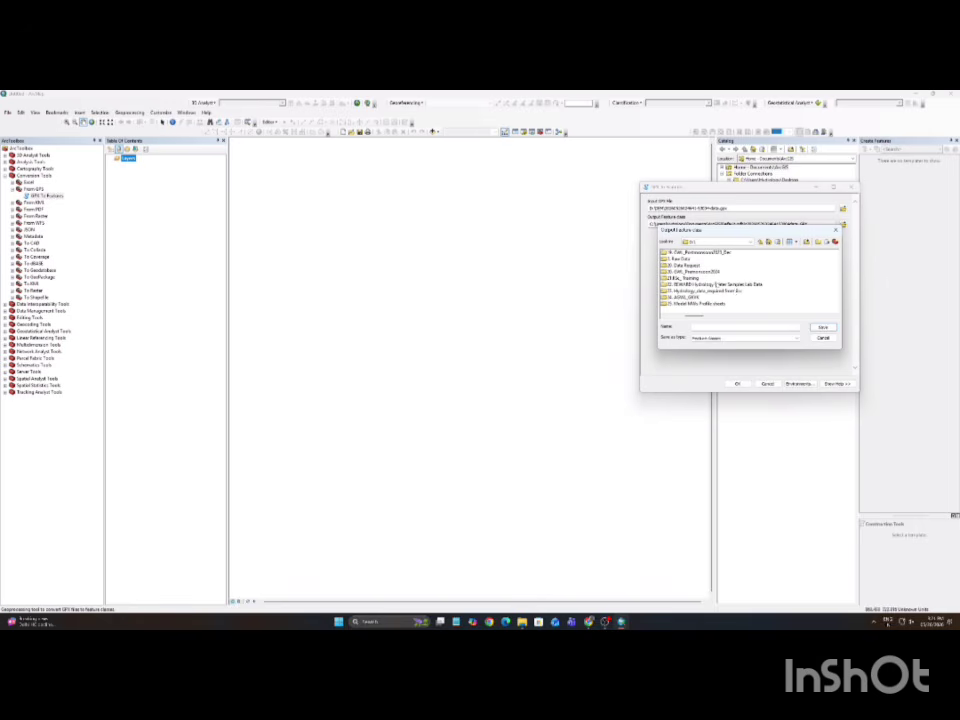
pyautogui.scroll(-2, 716, 285)
pyautogui.scroll(-2, 742, 293)
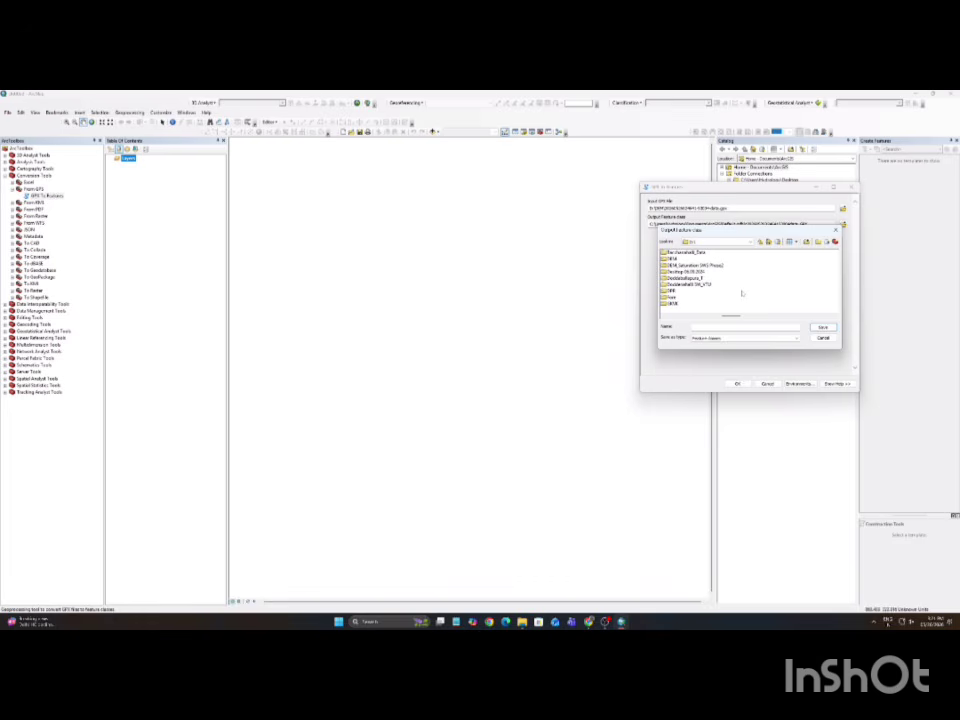
pyautogui.doubleClick(673, 260)
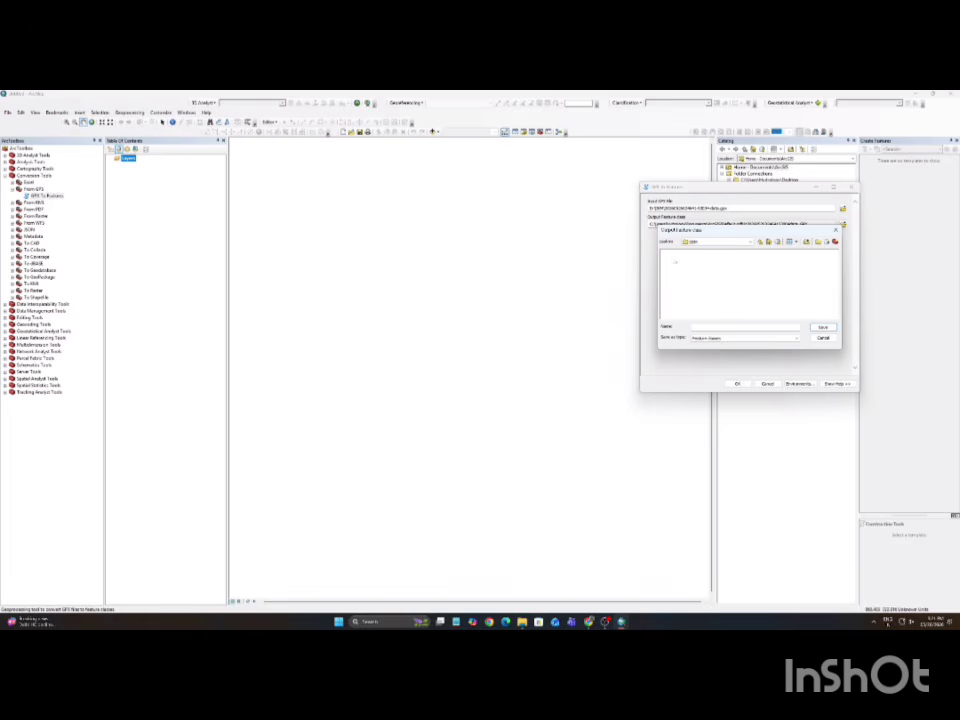
pyautogui.click(693, 327)
pyautogui.click(823, 327)
pyautogui.click(737, 384)
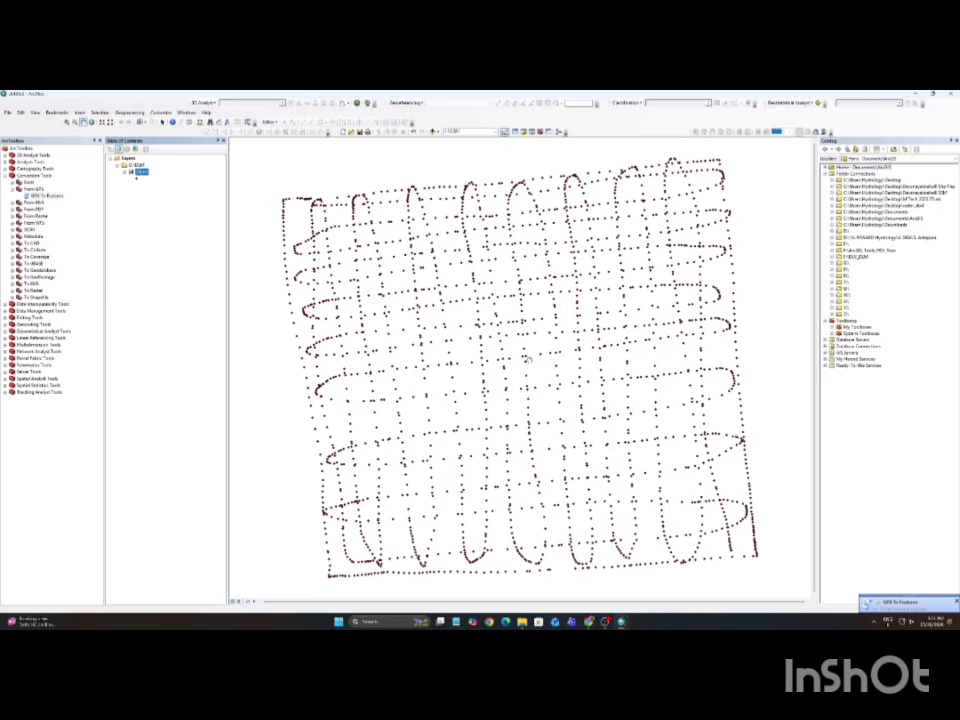
# - Add the HAL1 boundary (Bnd) feature class from the Hydrology Model MW Shapefiles folder on drive D: to the map
pyautogui.click(832, 231)
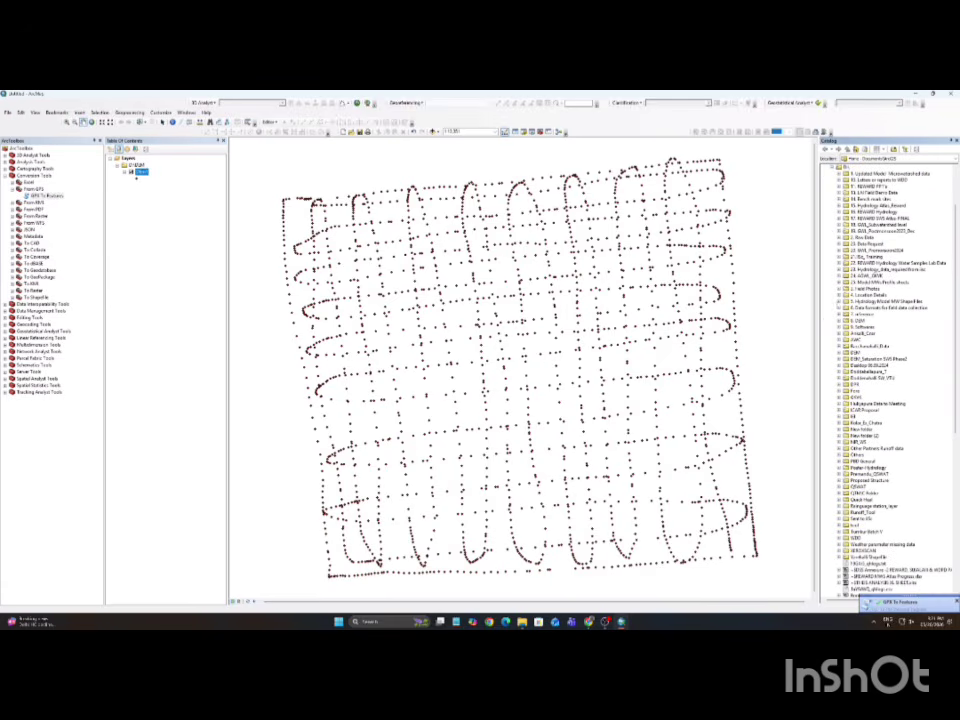
pyautogui.click(839, 301)
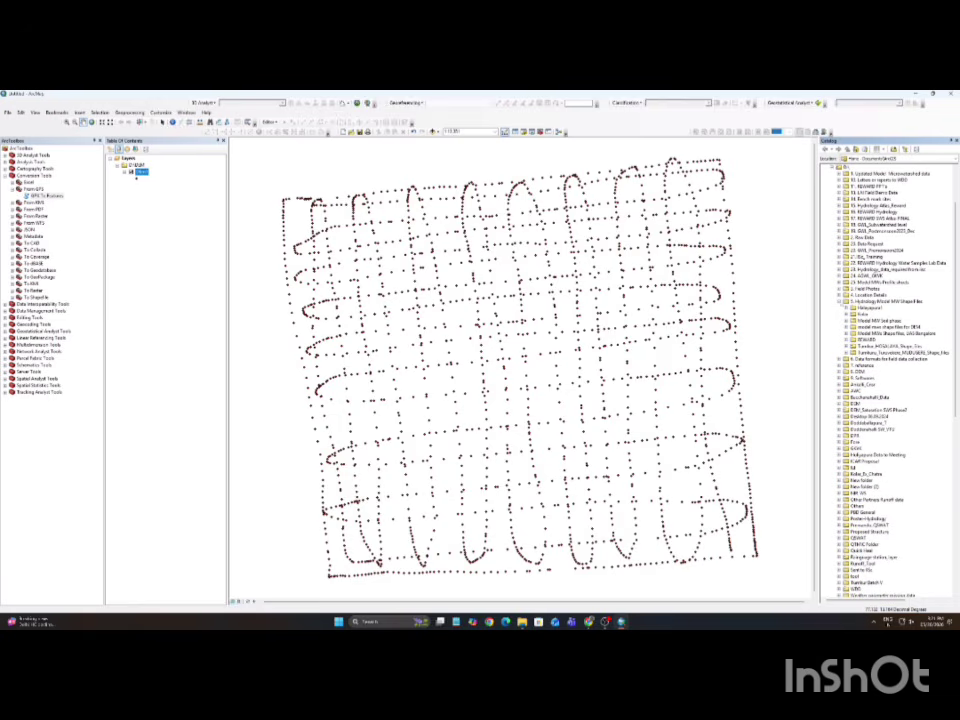
pyautogui.click(846, 308)
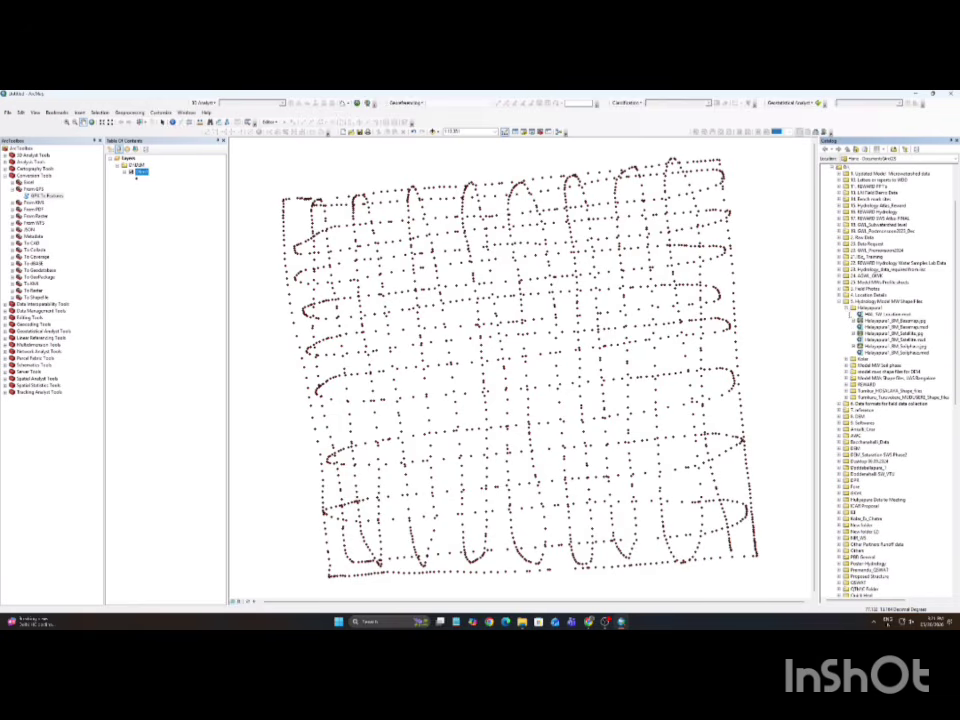
pyautogui.click(846, 308)
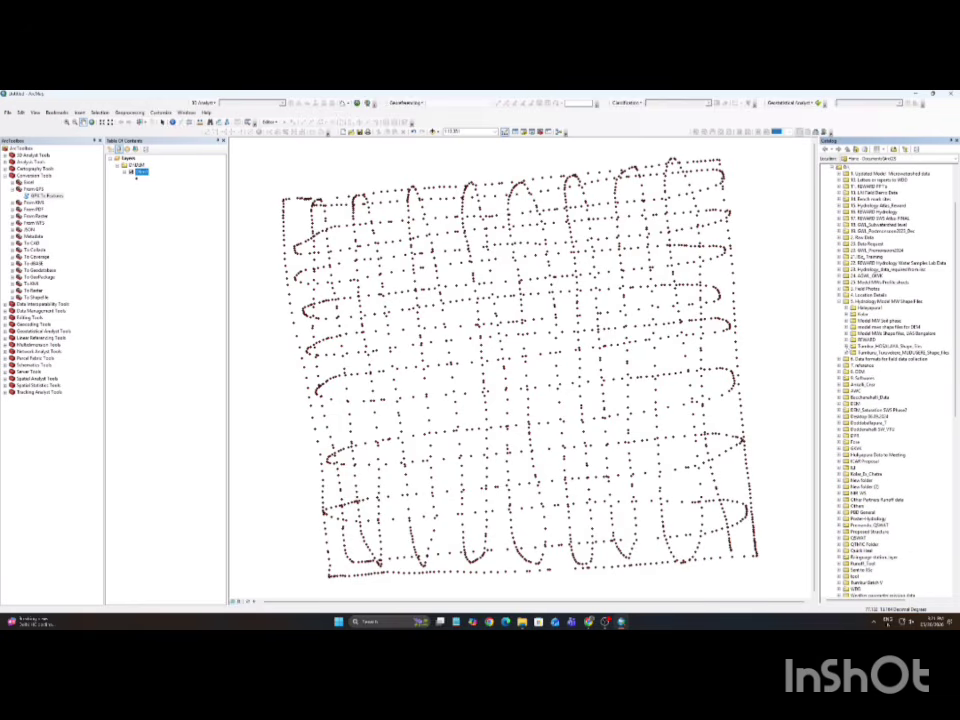
pyautogui.click(846, 346)
pyautogui.click(860, 358)
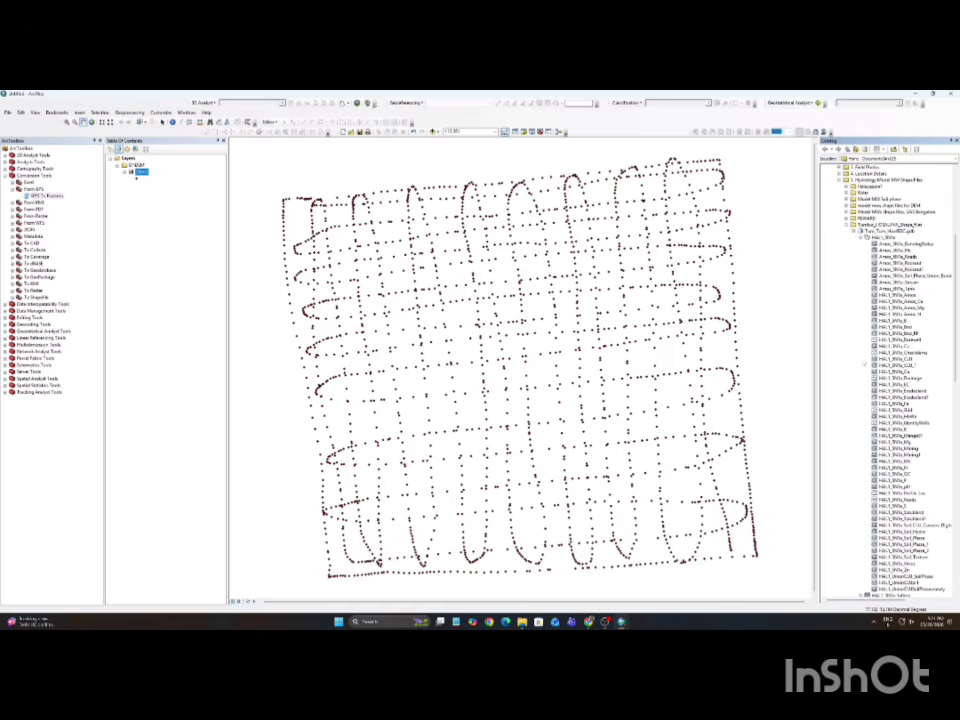
pyautogui.moveTo(895, 327); pyautogui.dragTo(465, 299)
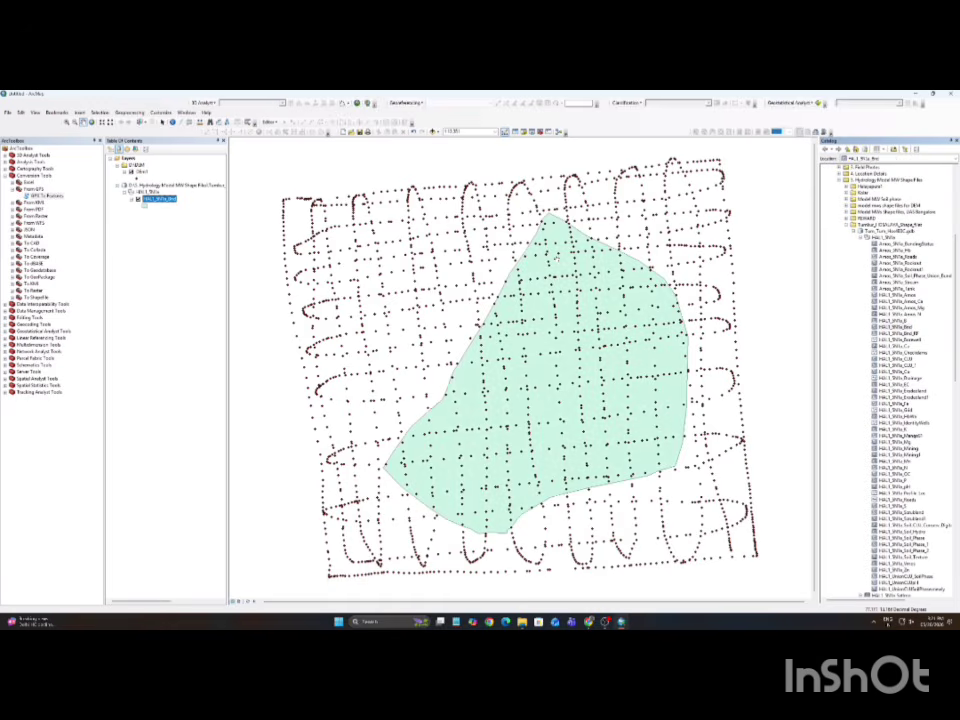
# - Change the HAL1 boundary layer's symbol to the MW_Boundary outline style
pyautogui.click(146, 206)
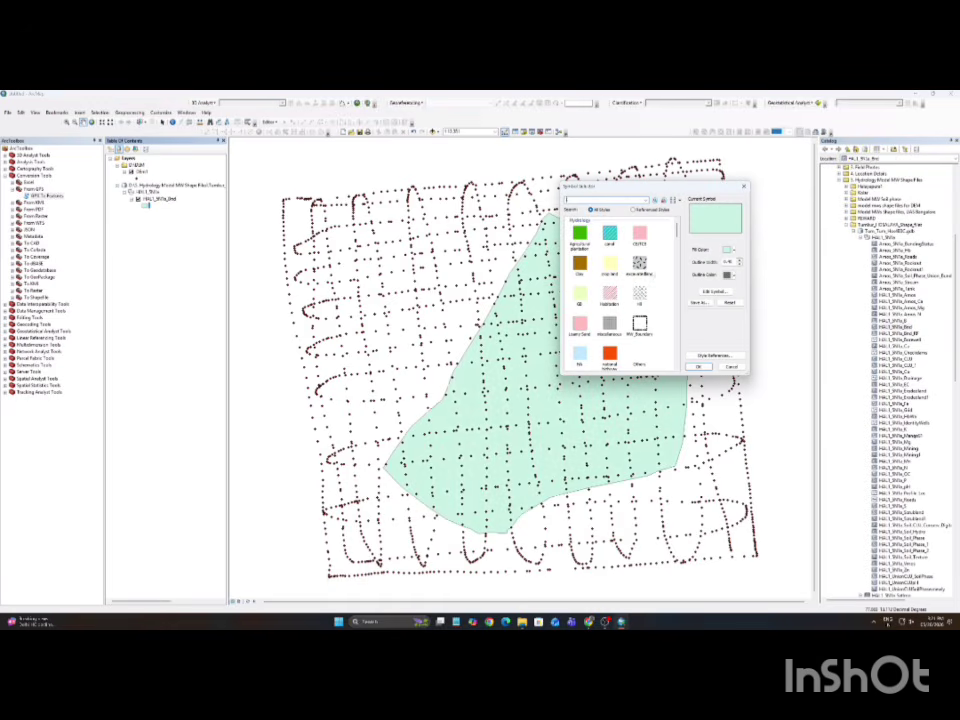
pyautogui.doubleClick(641, 325)
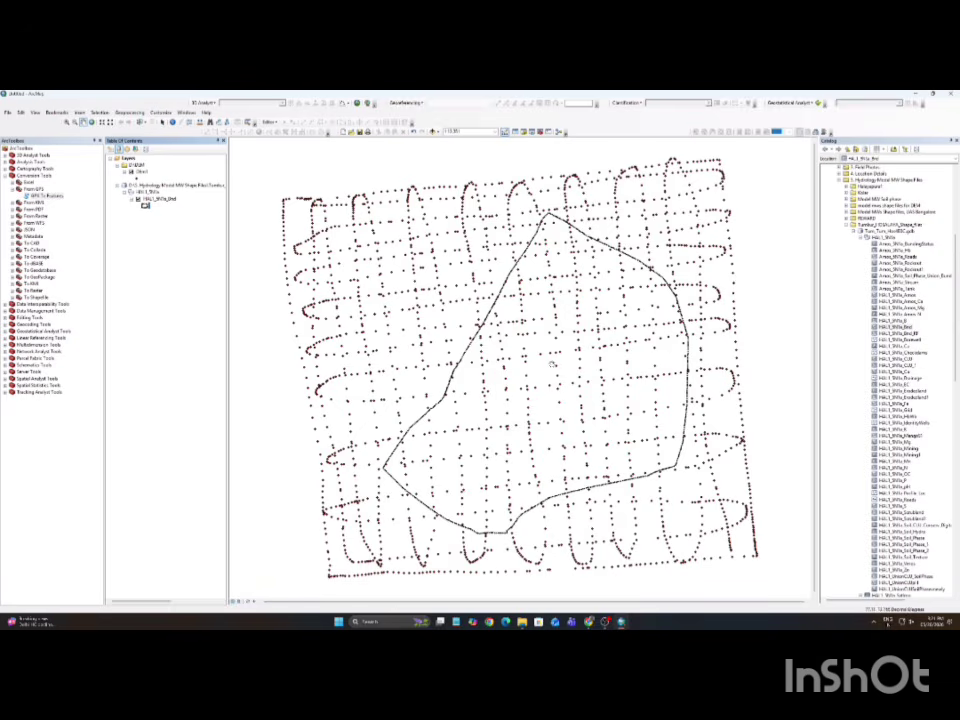
pyautogui.moveTo(521, 622)
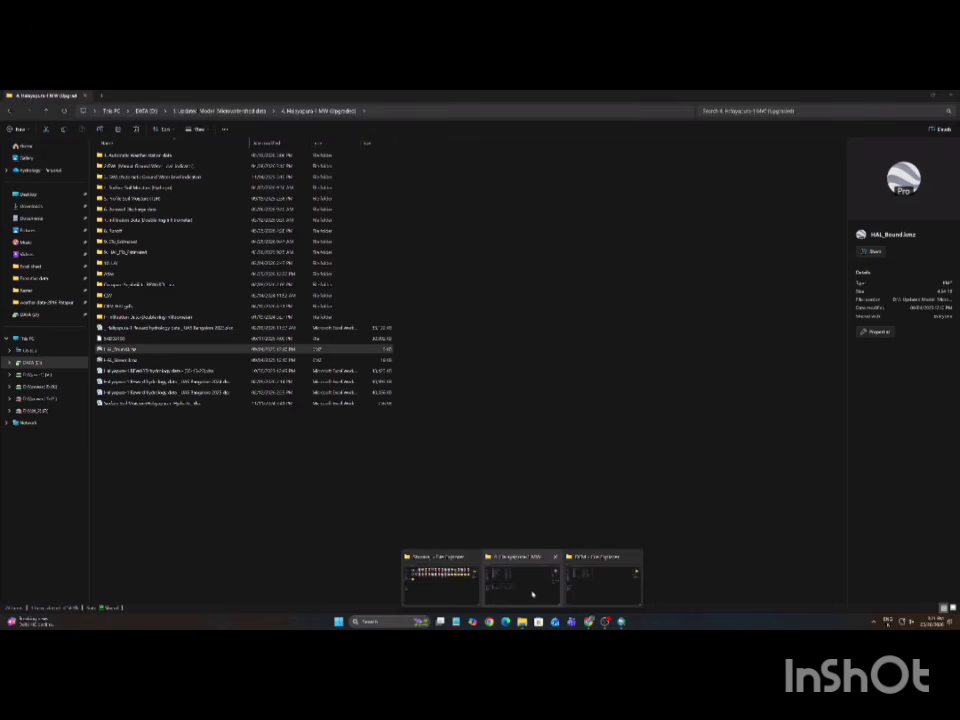
# - Open the HAL_Bound.kmz boundary file from the Halayapura-1 MW (Upgraded) folder in Google Earth Pro
pyautogui.click(532, 595)
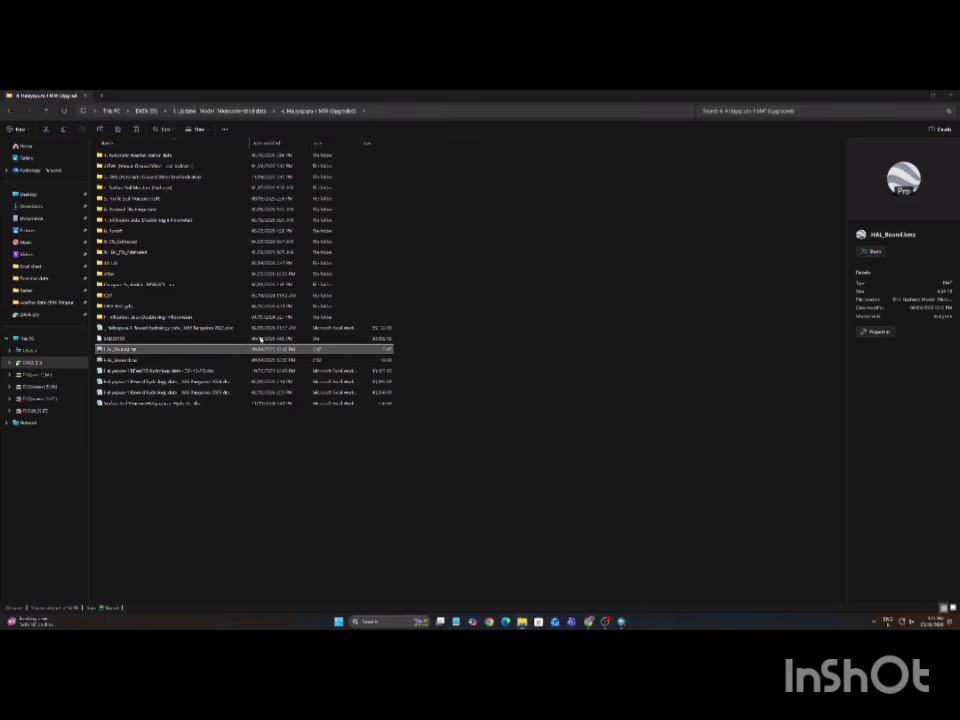
pyautogui.doubleClick(115, 350)
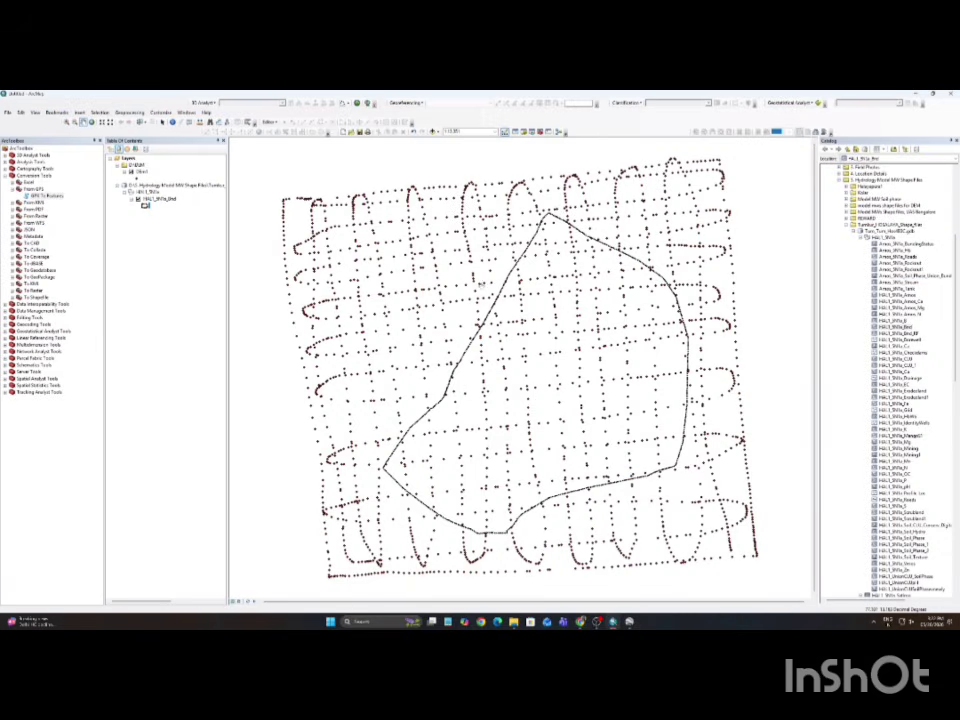
# - Examine the Elevation field in the converted GPX point layer's attribute table and locate one record's point on the map
pyautogui.rightClick(141, 172)
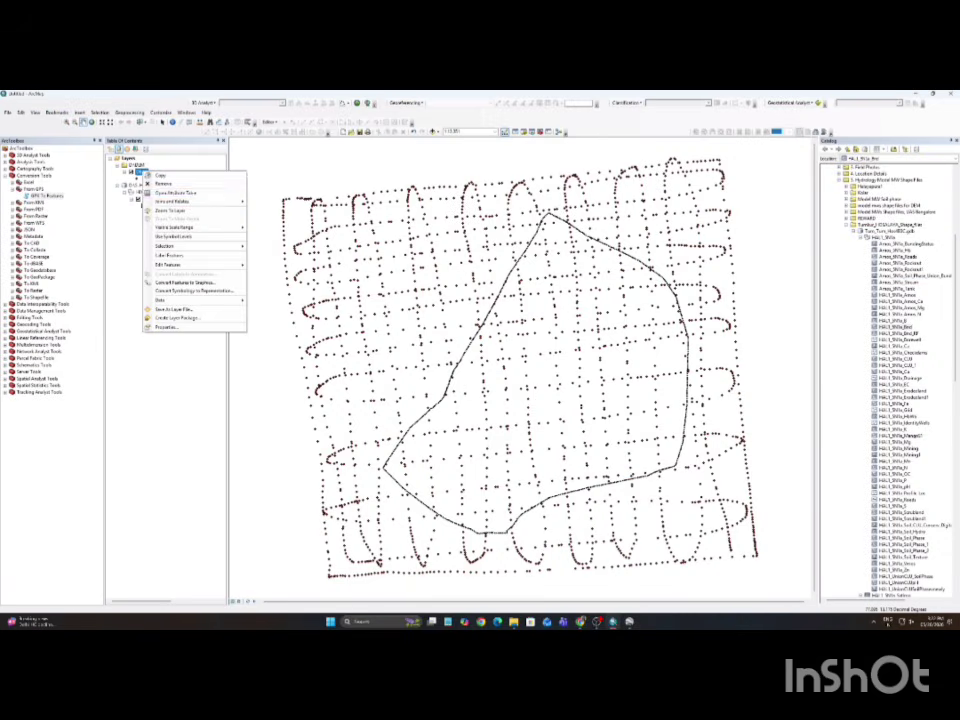
pyautogui.click(182, 195)
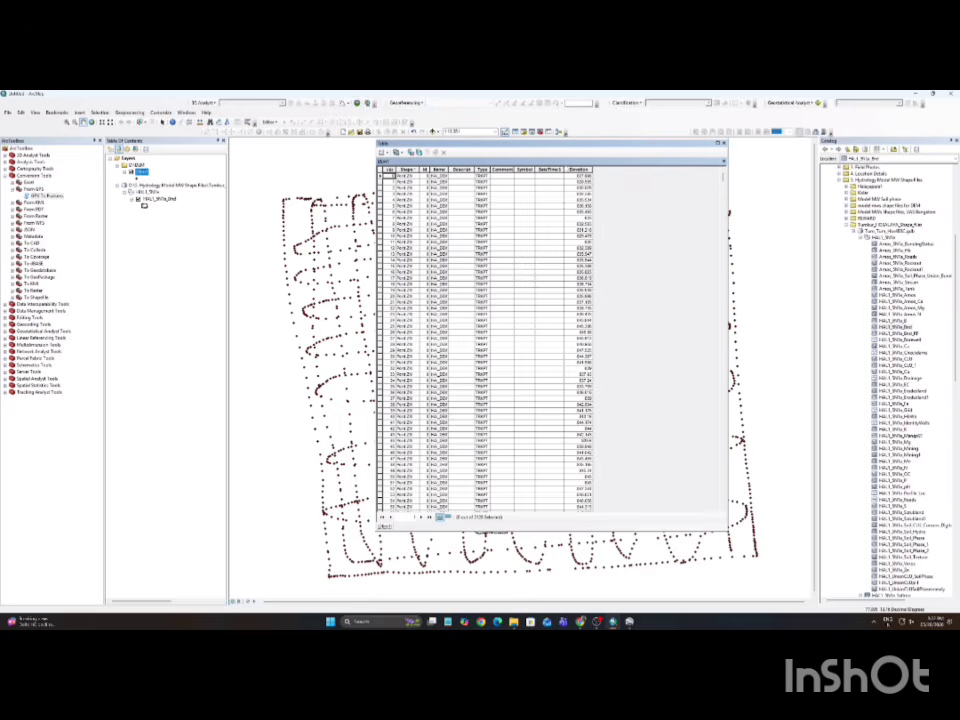
pyautogui.click(578, 170)
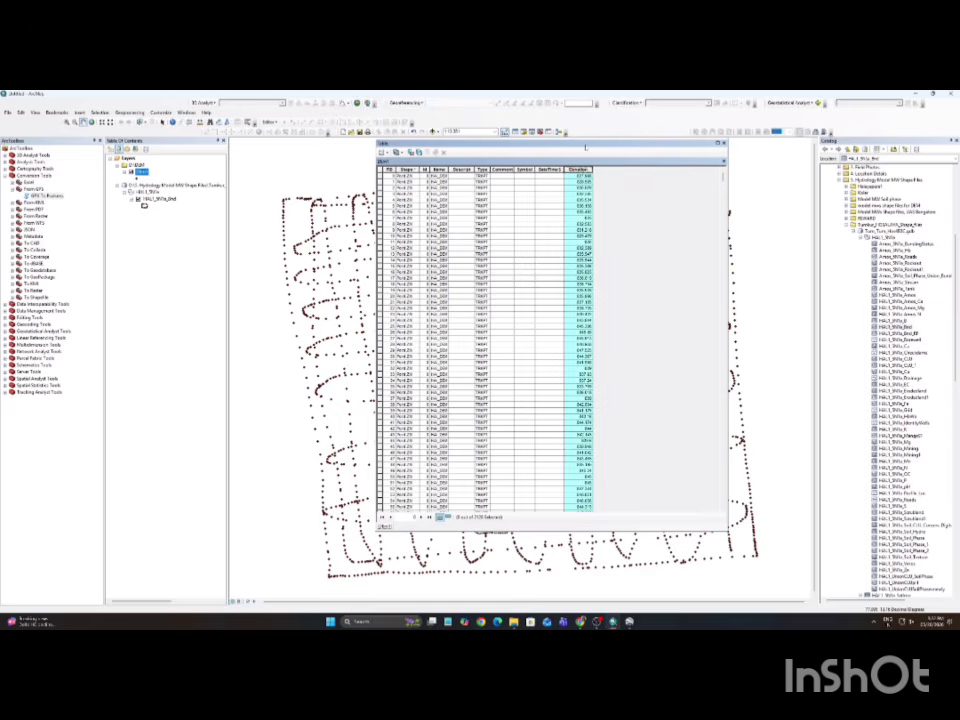
pyautogui.moveTo(585, 147); pyautogui.dragTo(550, 369)
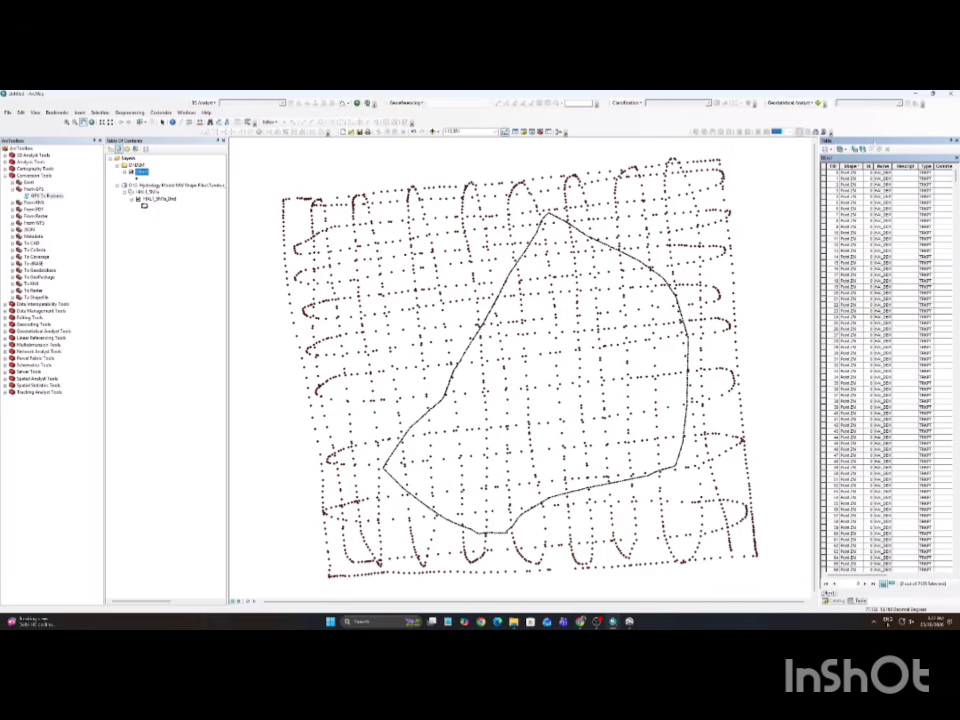
pyautogui.moveTo(880, 141); pyautogui.dragTo(237, 154)
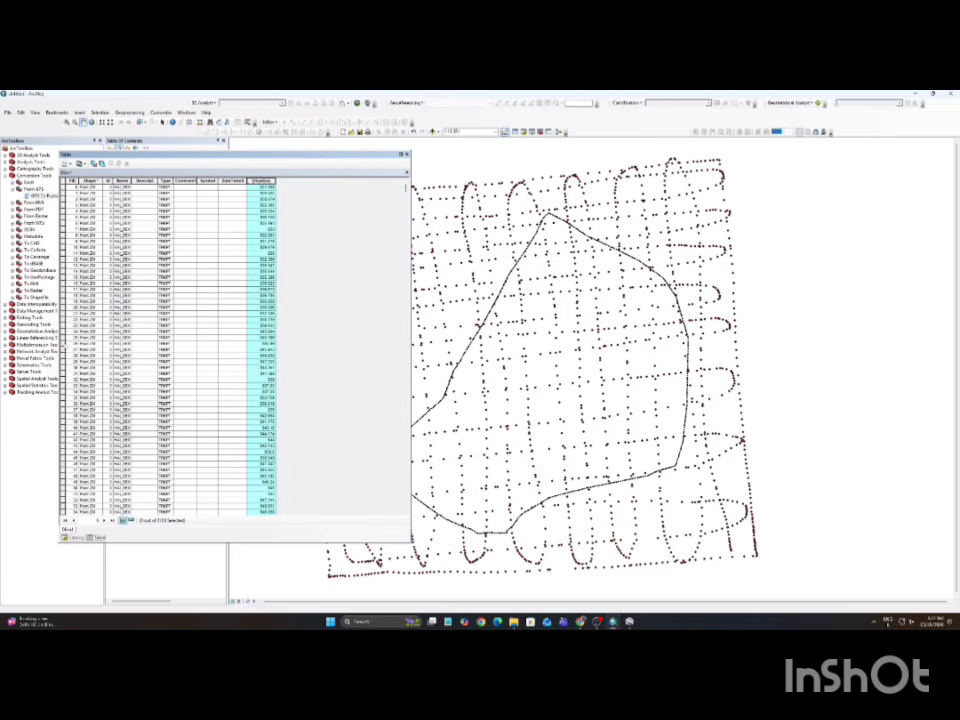
pyautogui.click(63, 344)
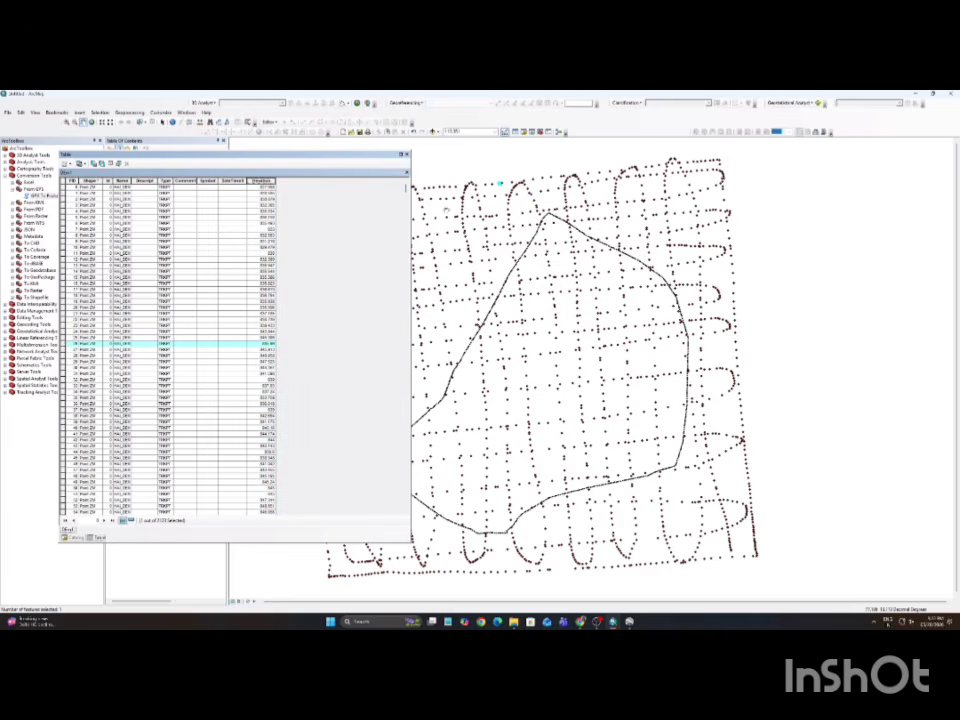
pyautogui.click(267, 344)
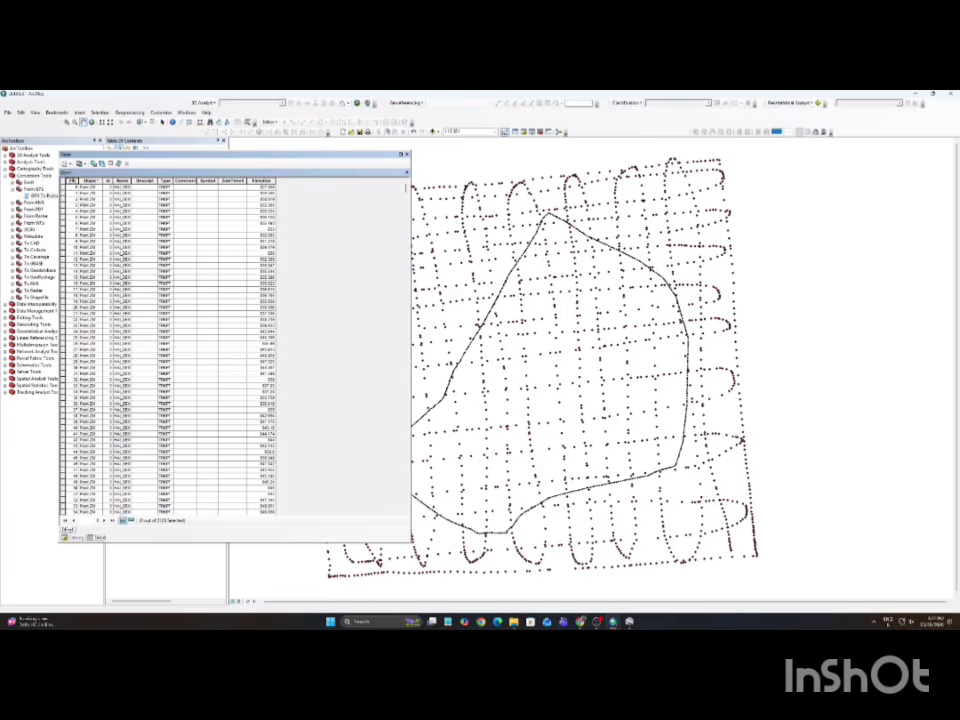
pyautogui.click(406, 154)
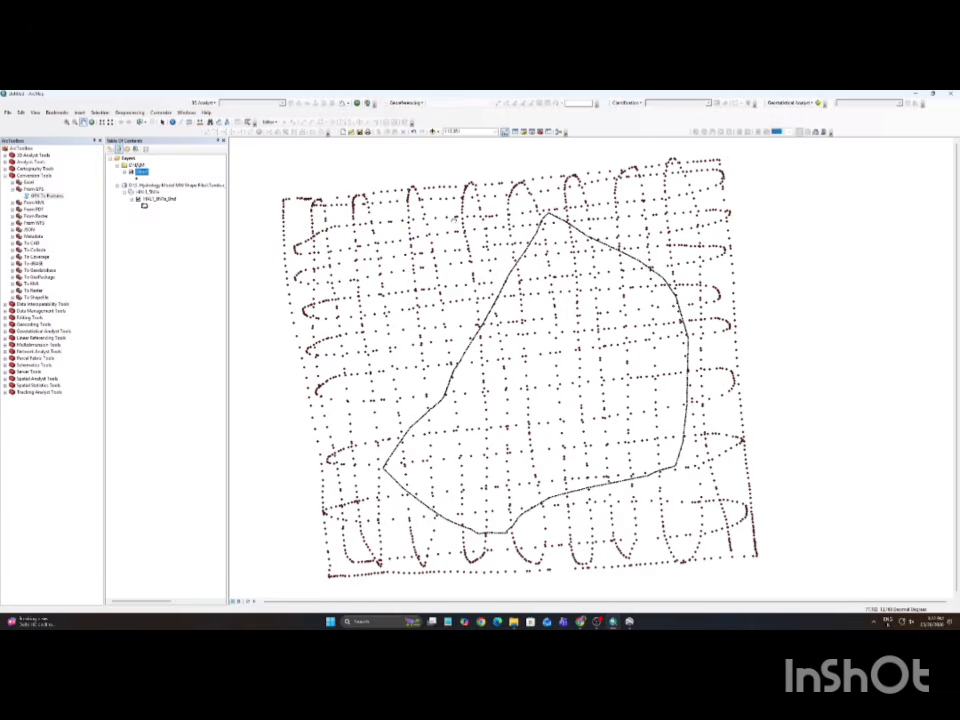
# - Start the Geostatistical Wizard with the Kriging / CoKriging method, using the GPX point layer and its Elevation data field
pyautogui.click(790, 102)
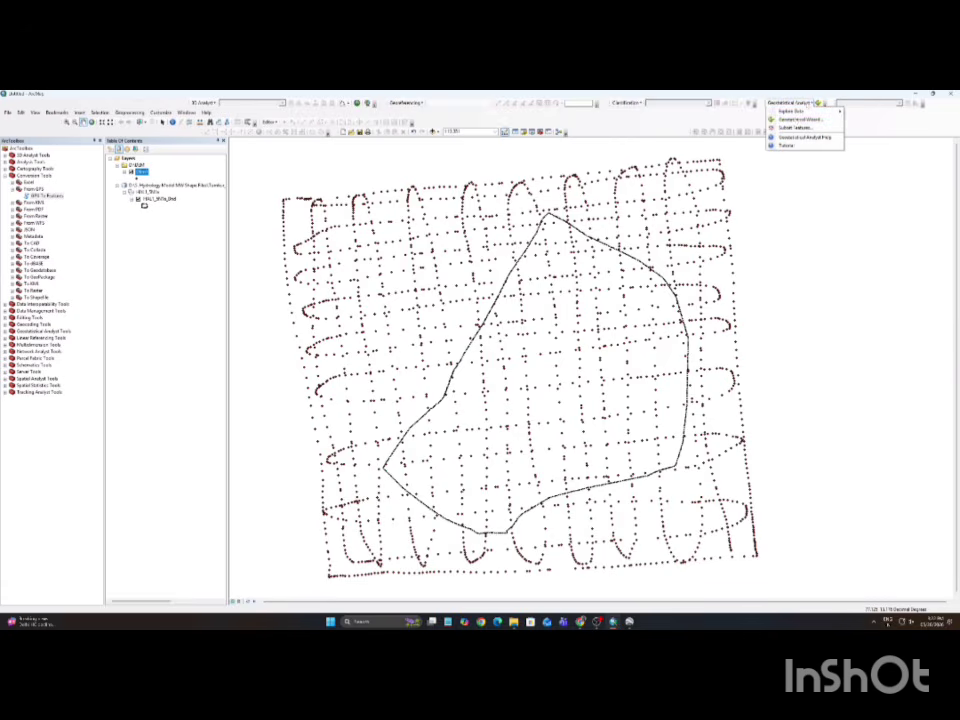
pyautogui.click(798, 119)
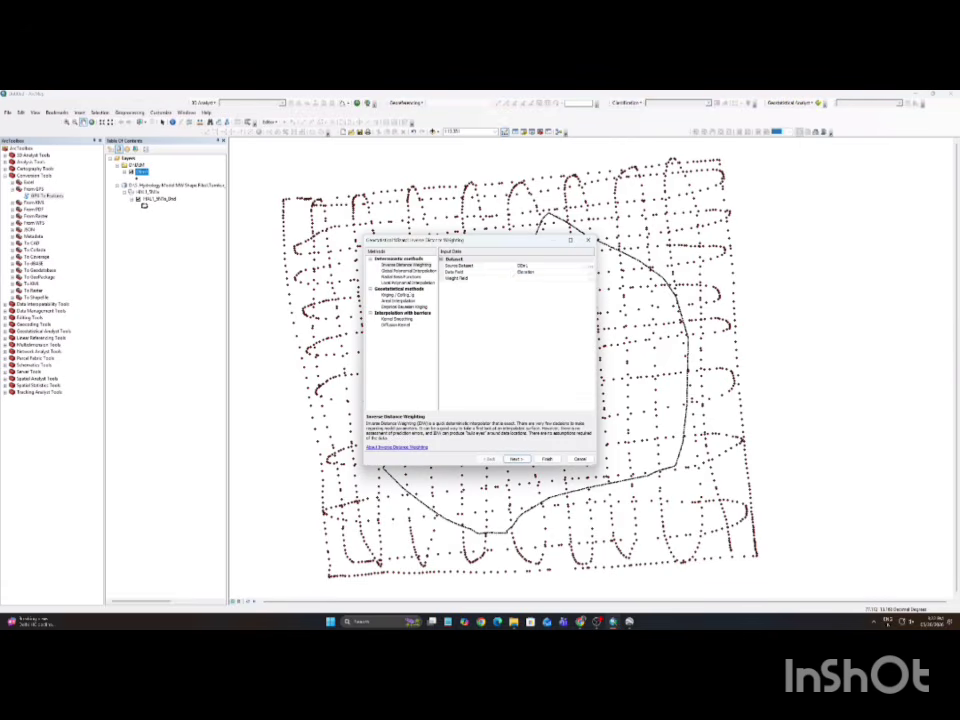
pyautogui.click(407, 296)
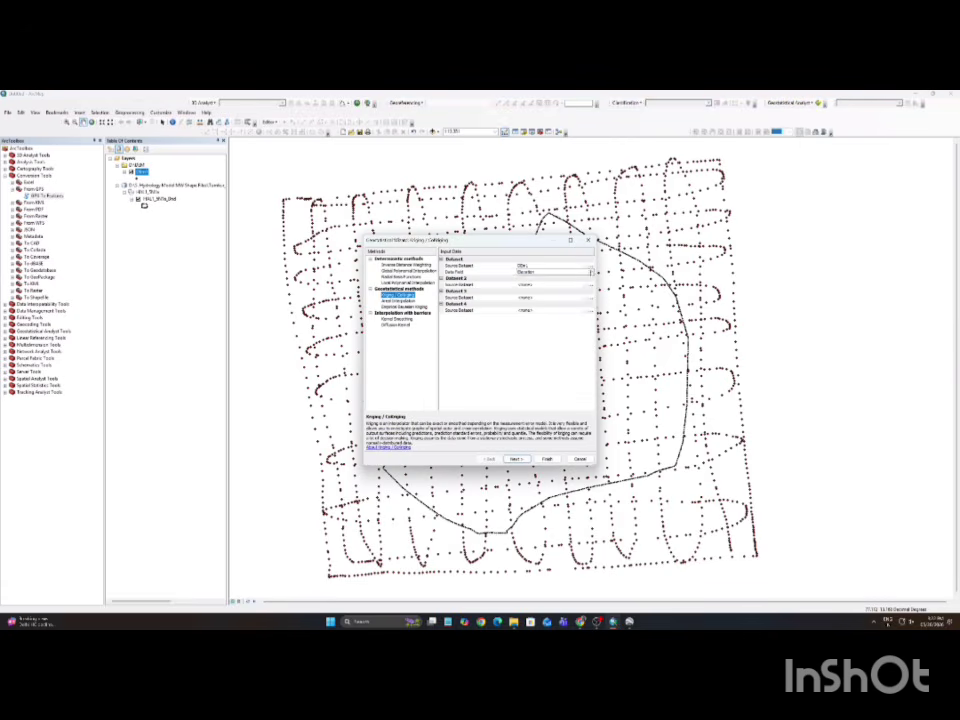
pyautogui.click(580, 272)
pyautogui.click(526, 297)
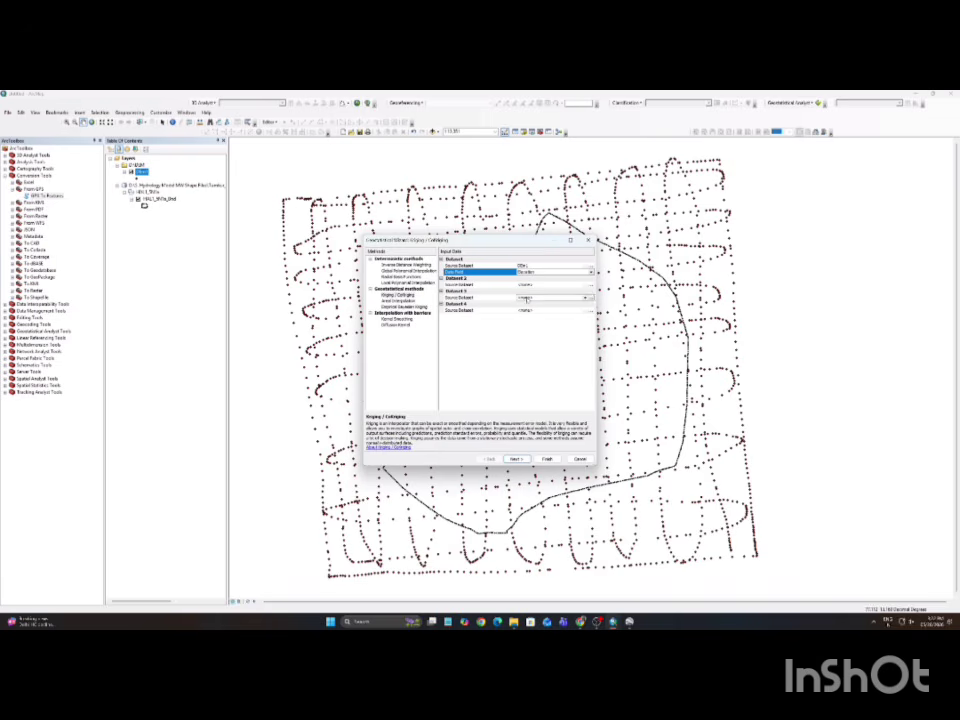
pyautogui.click(516, 459)
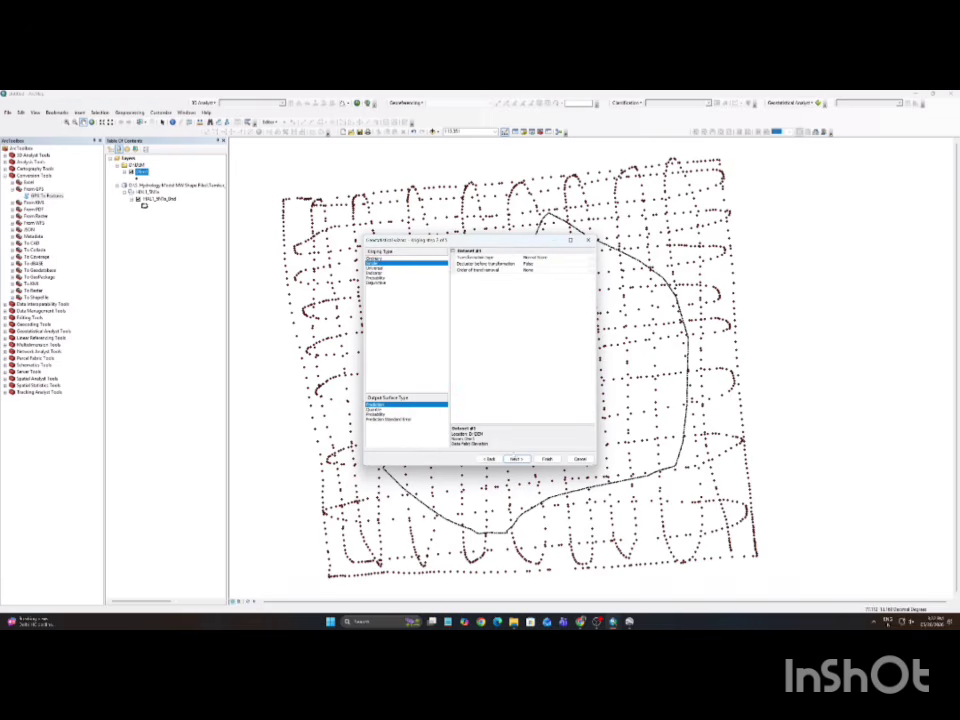
# - Accept simple kriging with a prediction surface and normal score transformation, and set the covariance model type to Exponential
pyautogui.click(521, 459)
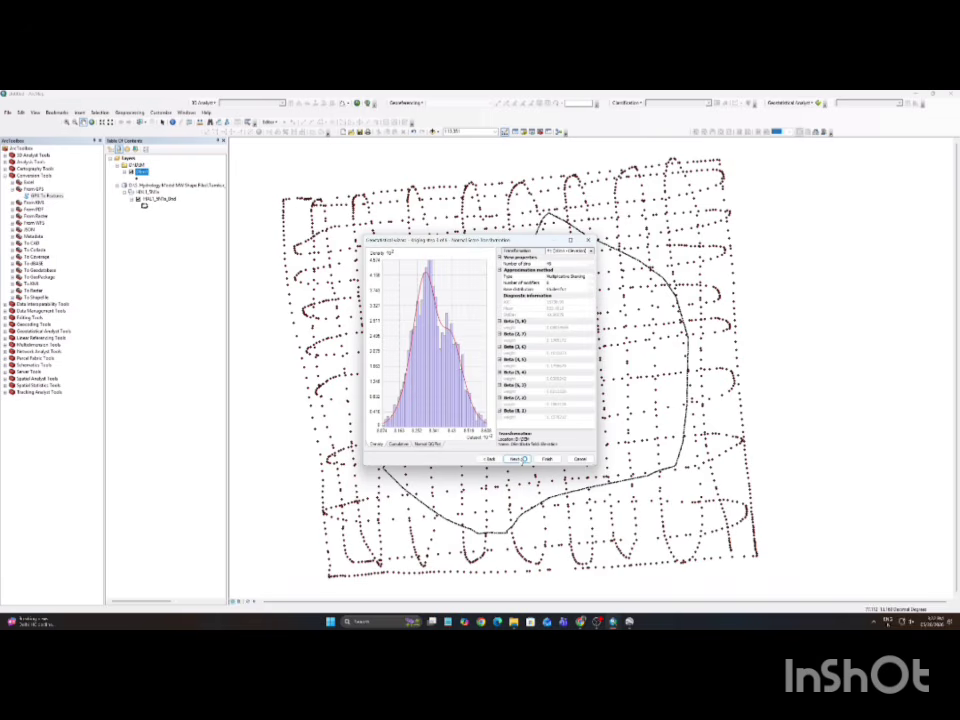
pyautogui.click(521, 459)
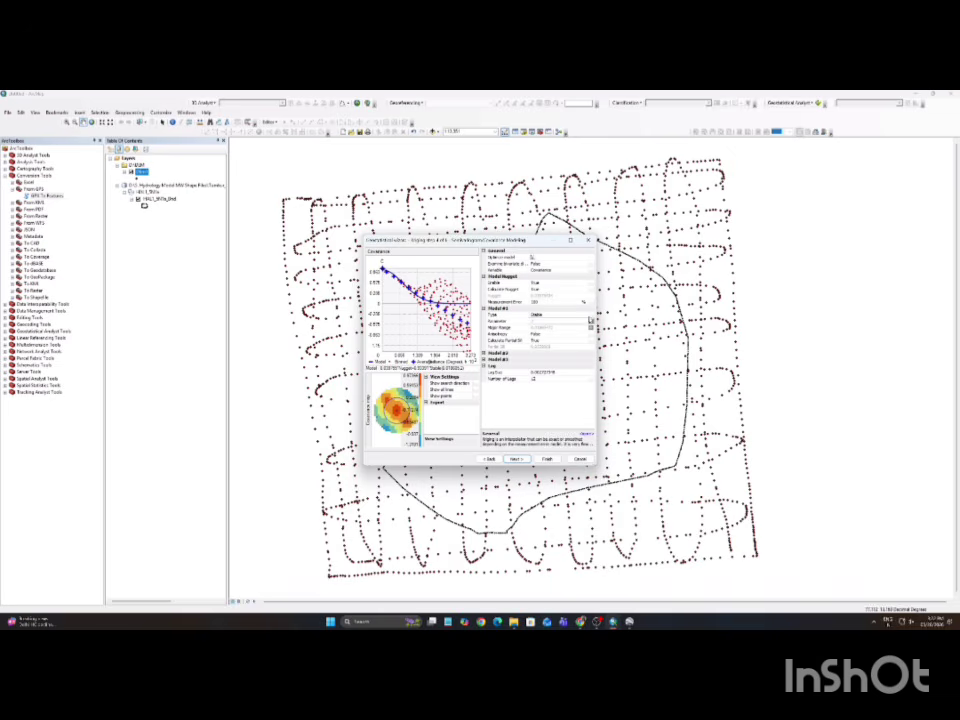
pyautogui.click(590, 316)
pyautogui.click(541, 343)
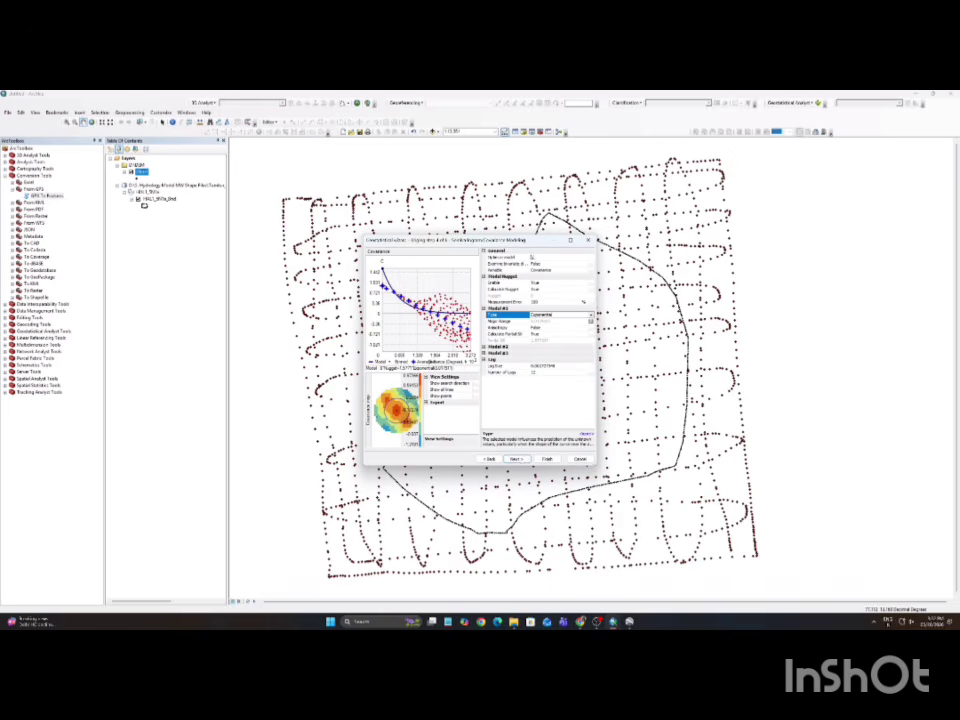
pyautogui.click(516, 459)
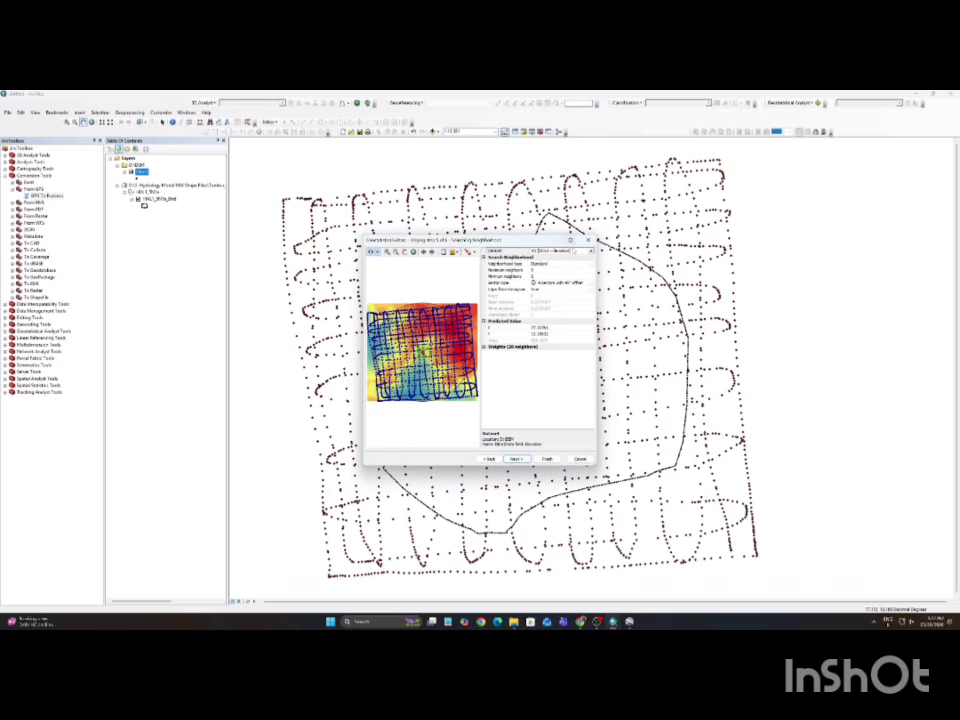
# - Keep the Standard search neighborhood type and finish the wizard to generate the kriging surface
pyautogui.click(590, 264)
pyautogui.click(537, 276)
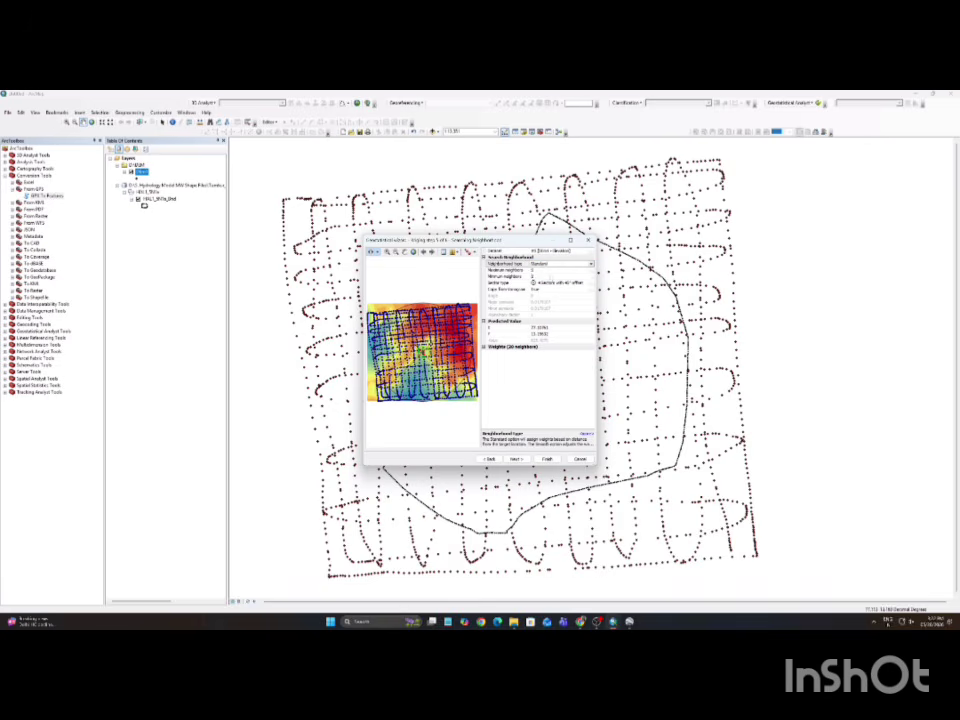
pyautogui.click(516, 459)
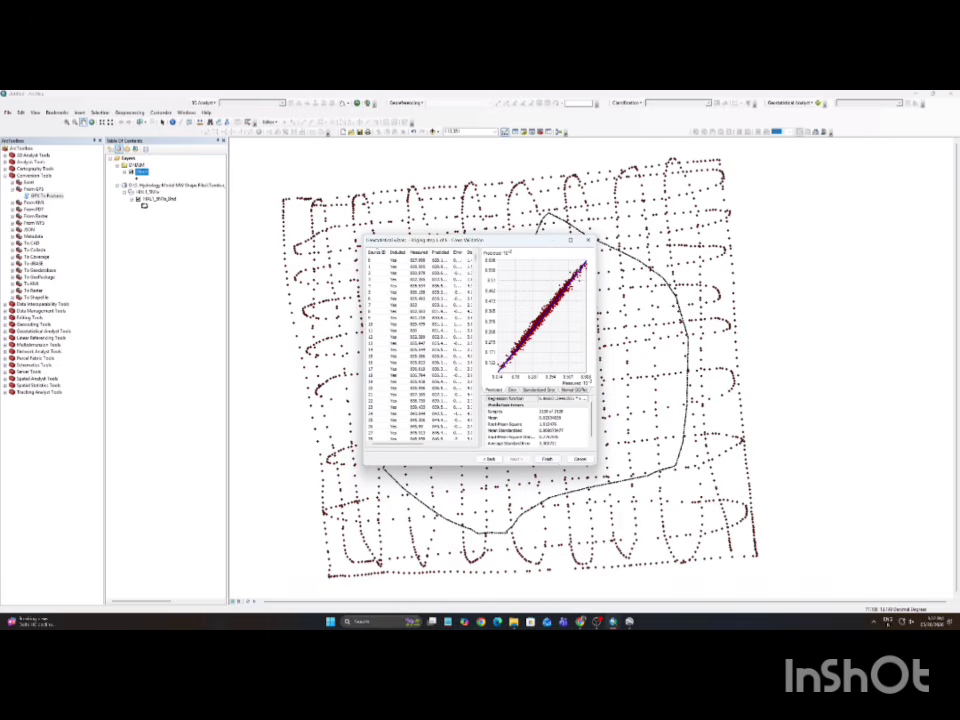
pyautogui.click(547, 459)
pyautogui.click(506, 438)
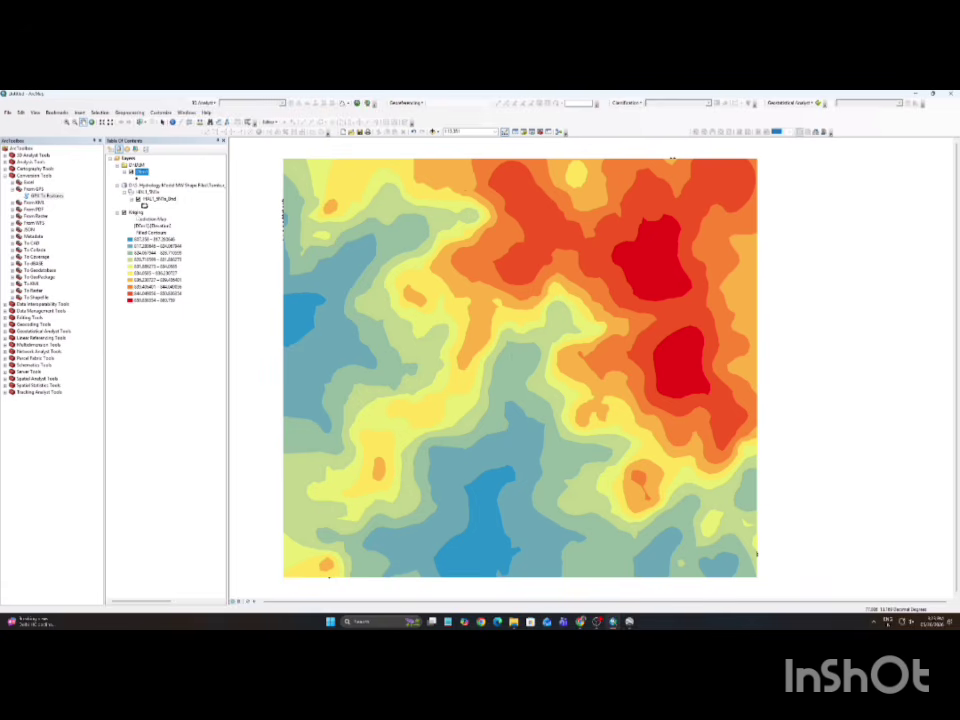
# - Export the Kriging layer to a raster named DEM_Final in the DEM folder, keeping the default cell size
pyautogui.rightClick(136, 212)
pyautogui.moveTo(200, 281)
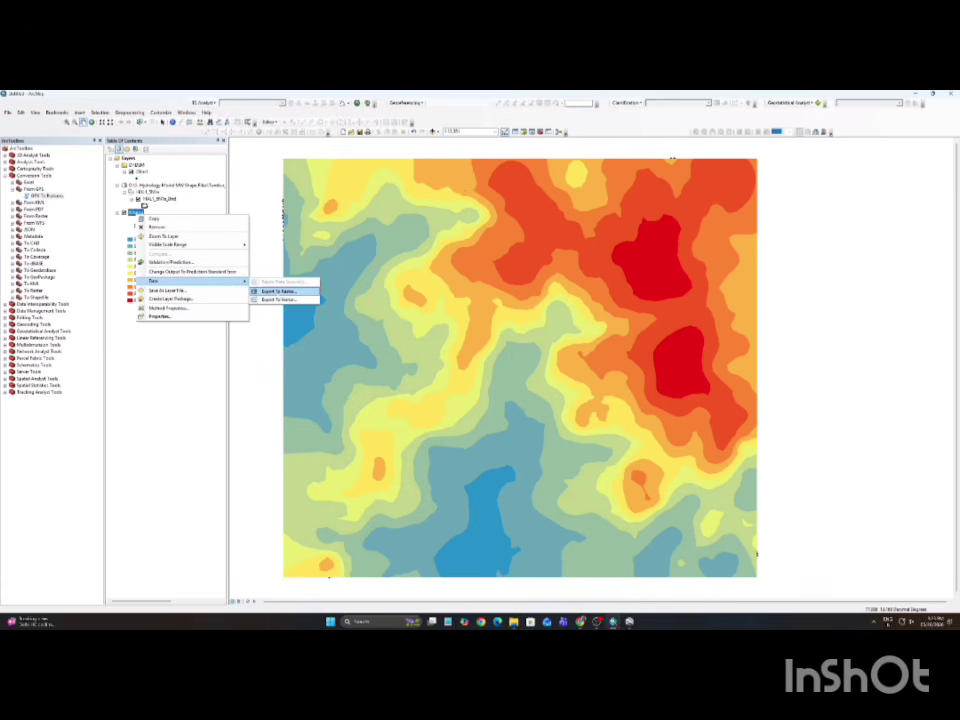
pyautogui.click(277, 291)
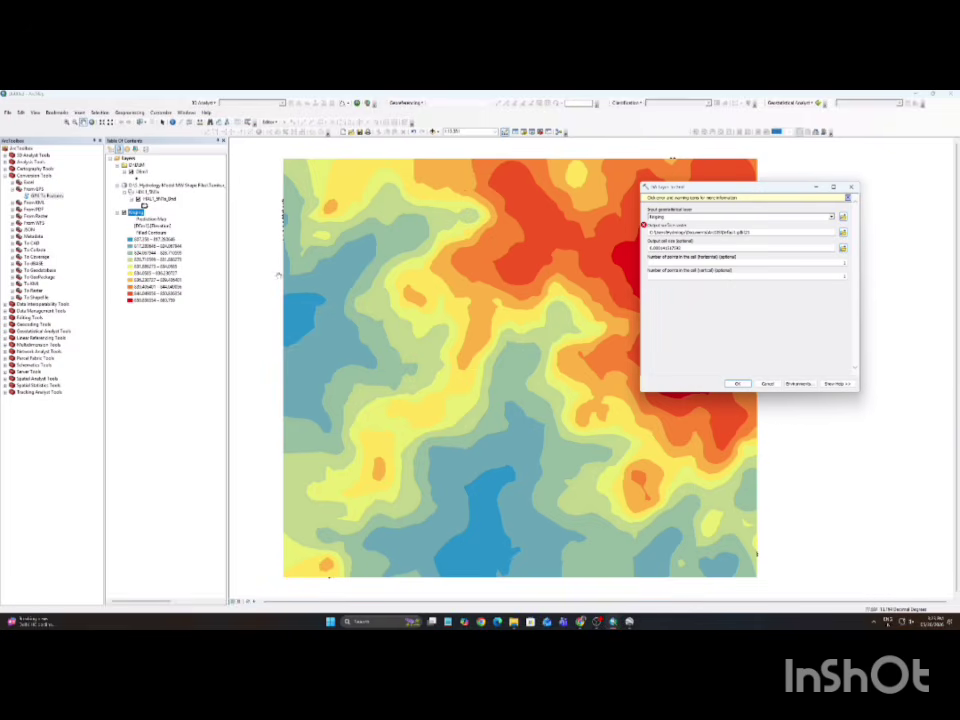
pyautogui.click(843, 232)
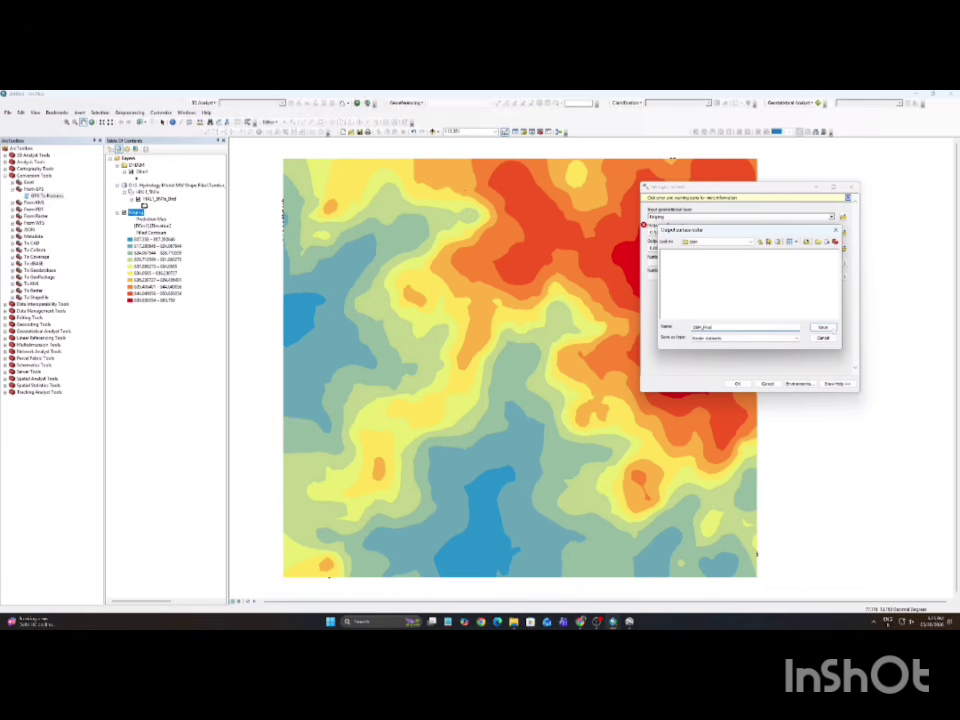
pyautogui.click(822, 327)
pyautogui.click(737, 384)
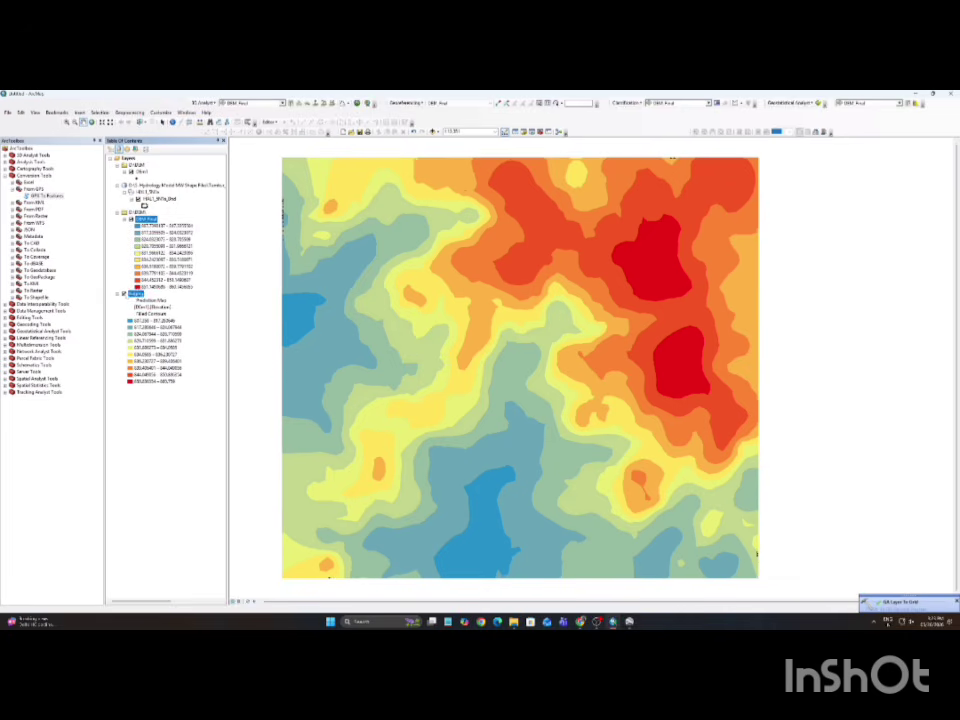
# - Remove the Kriging layer from the map and hide the GPX point layer
pyautogui.rightClick(133, 293)
pyautogui.click(152, 307)
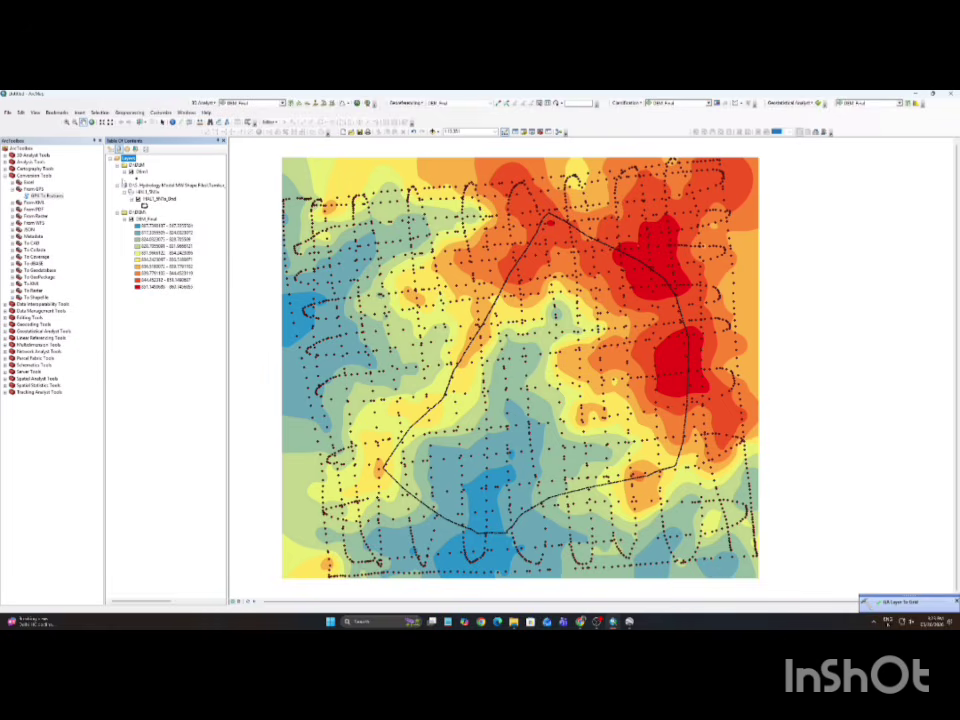
pyautogui.click(131, 172)
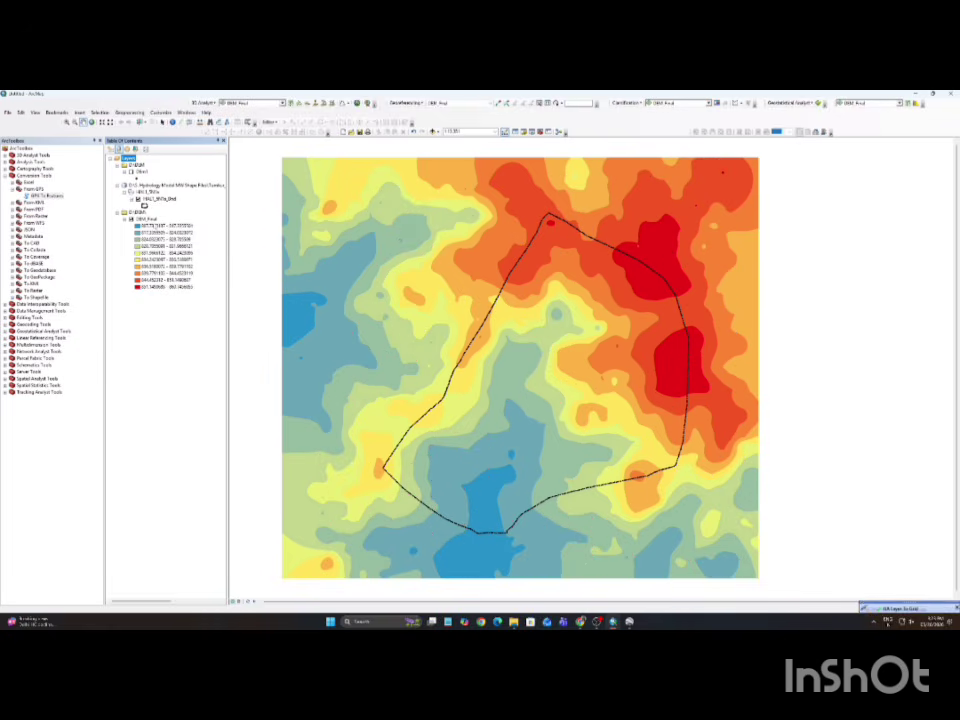
# - Change the DEM_Final raster's symbology from classified to Stretched and apply it
pyautogui.rightClick(140, 218)
pyautogui.click(168, 329)
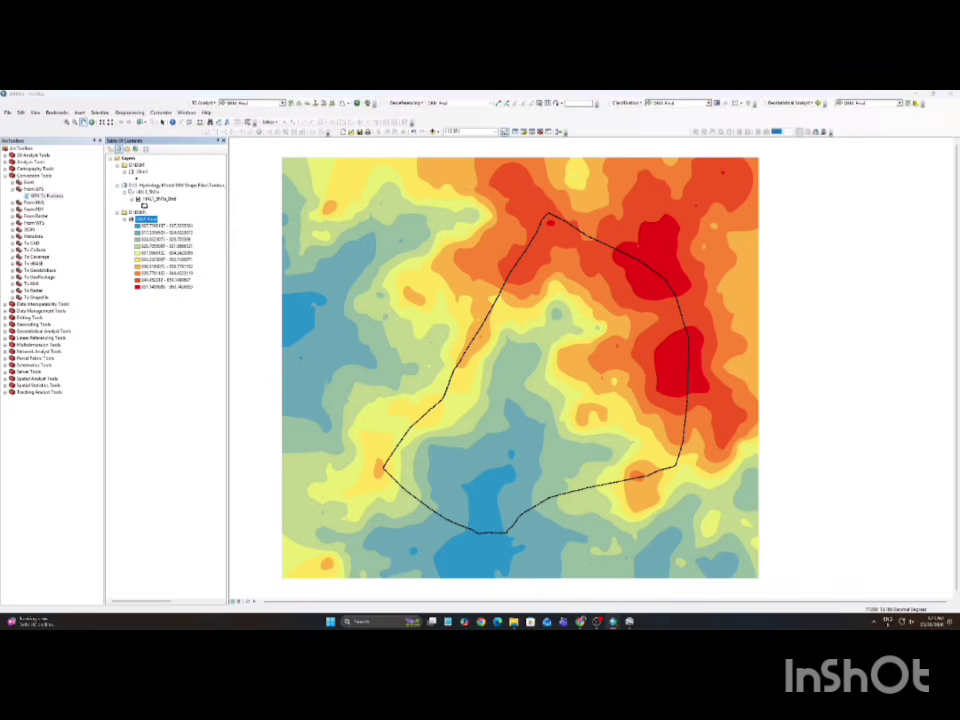
pyautogui.click(470, 275)
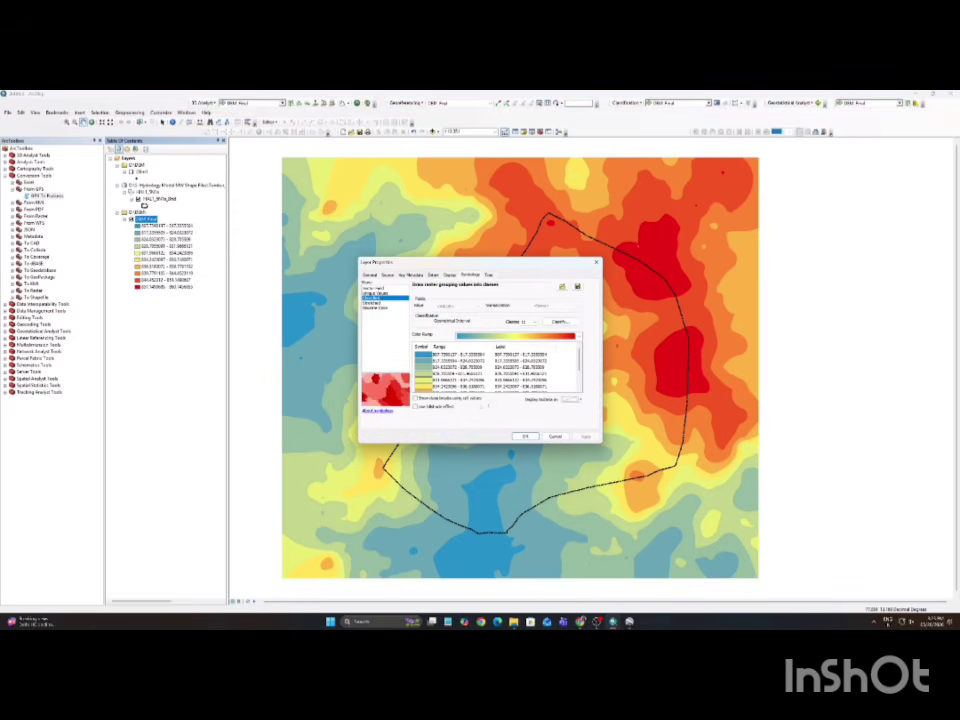
pyautogui.click(373, 303)
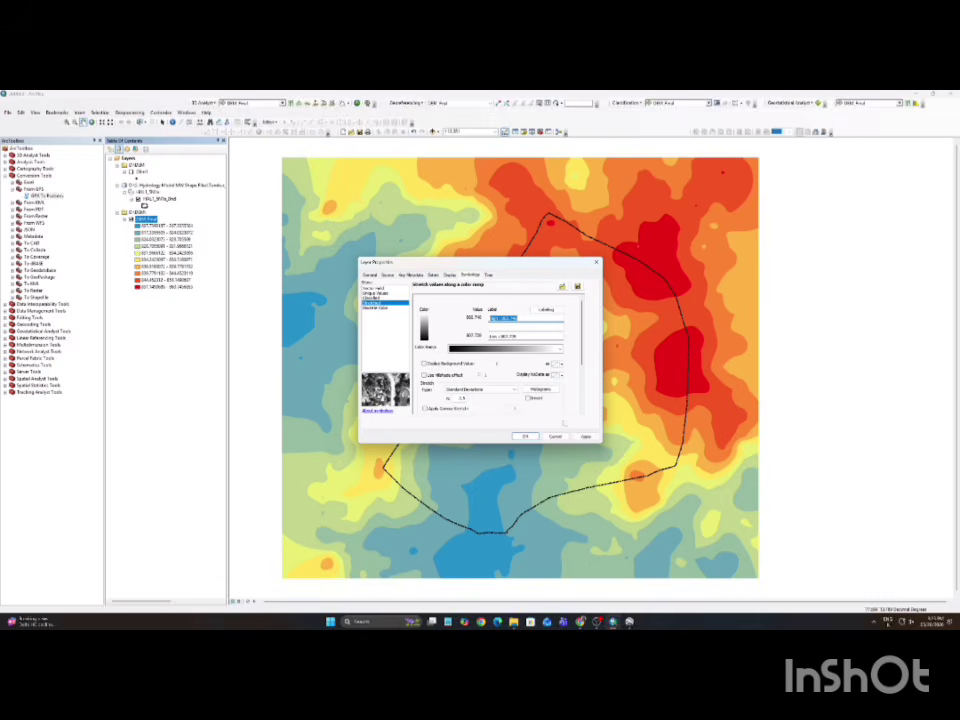
pyautogui.click(586, 437)
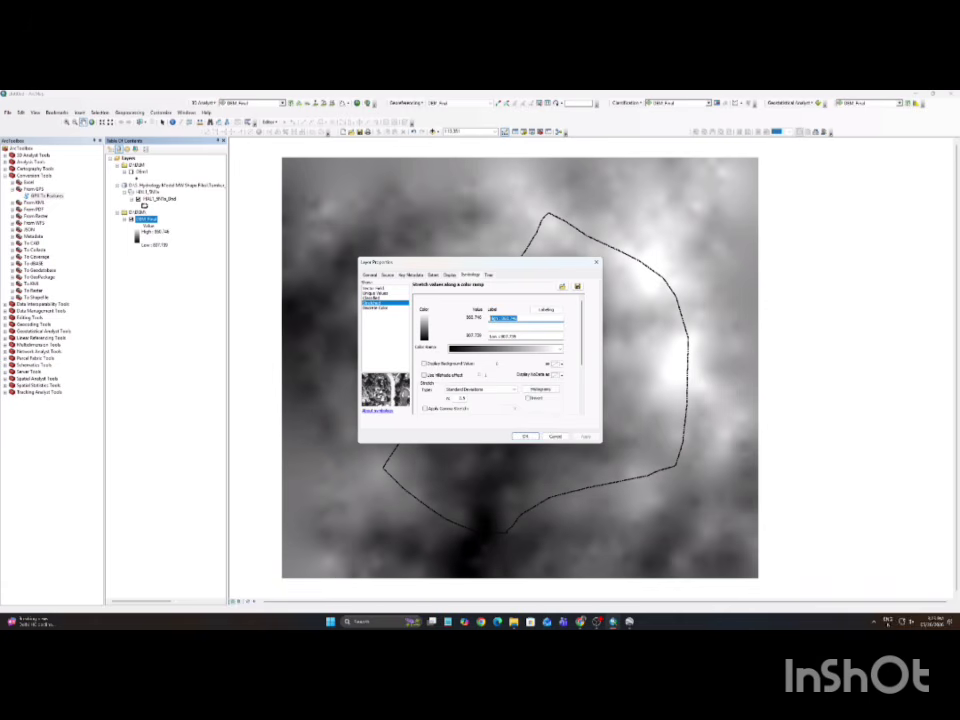
# - Apply the multicolor ramp running from pale magenta through blue, green and yellow to dark red to the DEM_Final raster
pyautogui.moveTo(469, 263); pyautogui.dragTo(769, 230)
pyautogui.click(858, 316)
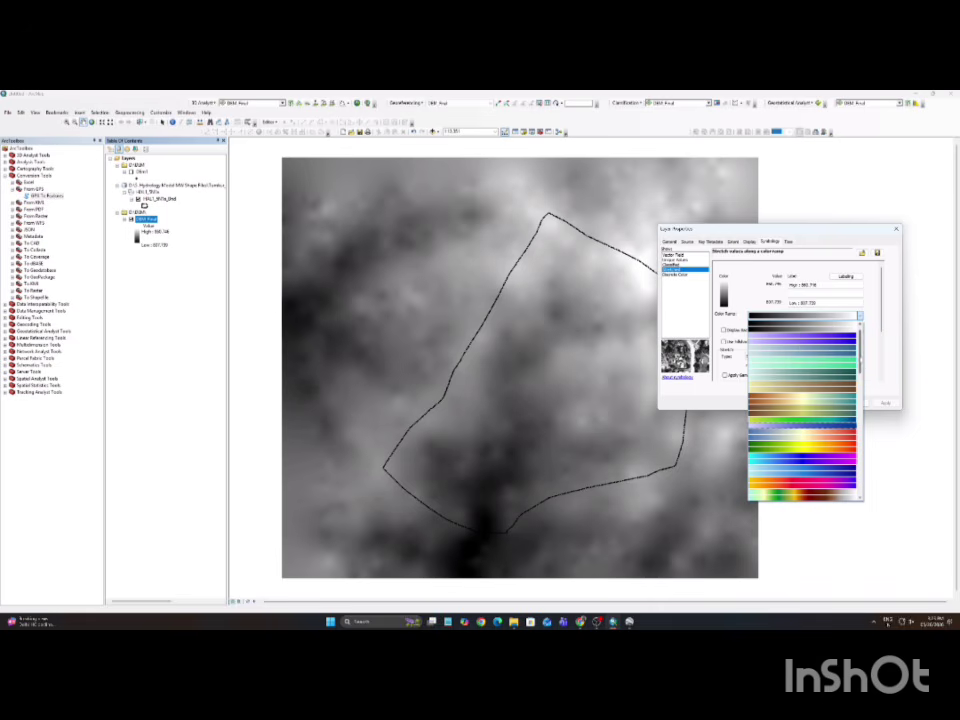
pyautogui.scroll(-5, 804, 410)
pyautogui.scroll(-5, 823, 447)
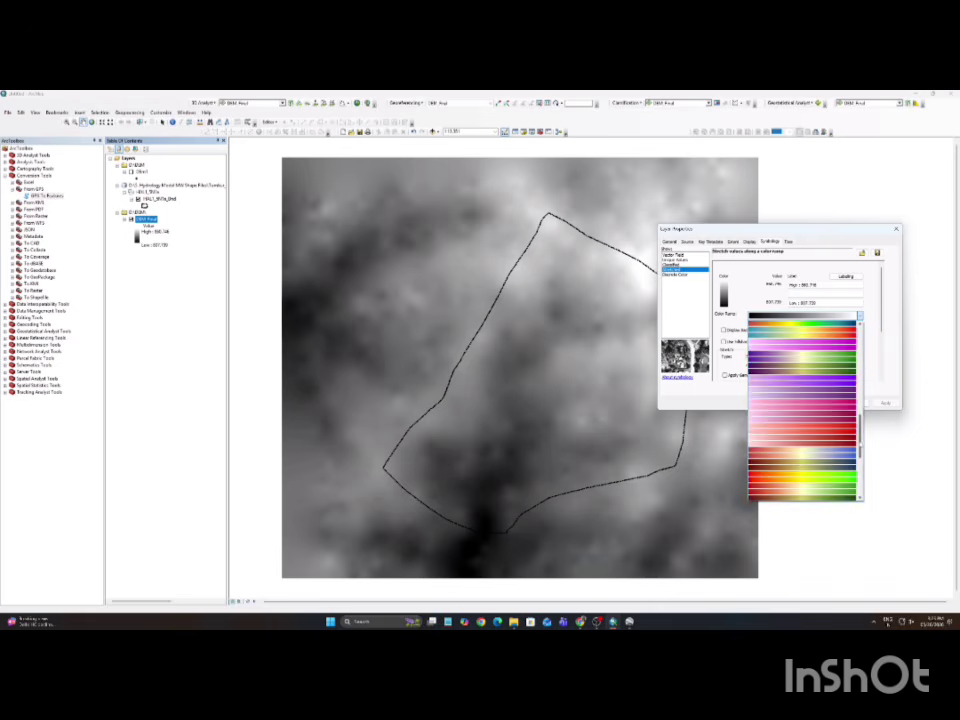
pyautogui.click(823, 447)
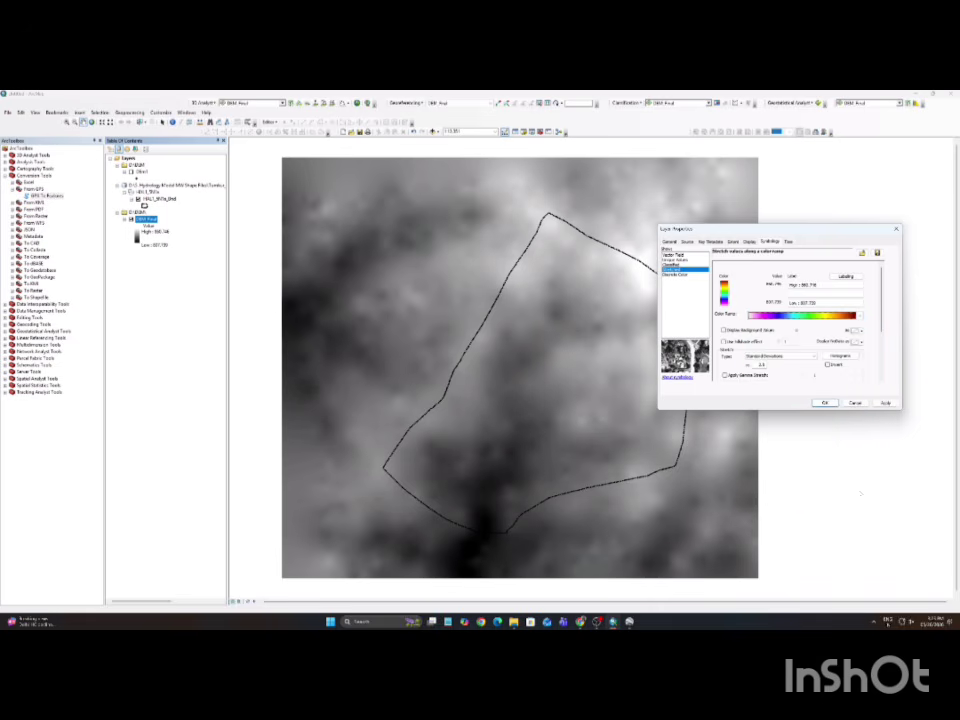
pyautogui.click(884, 403)
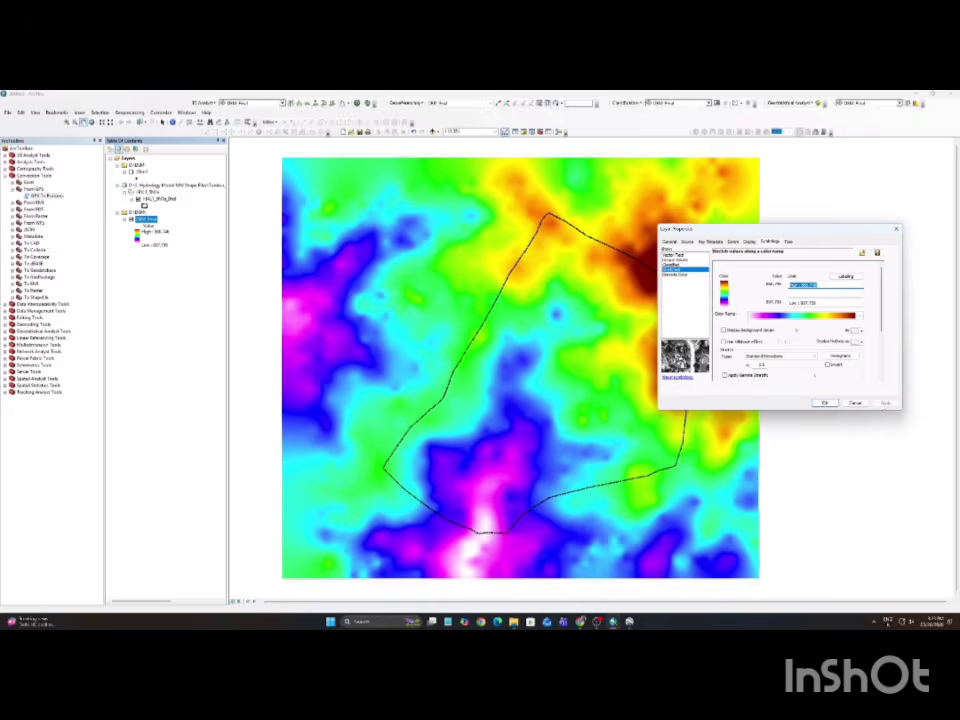
pyautogui.click(824, 403)
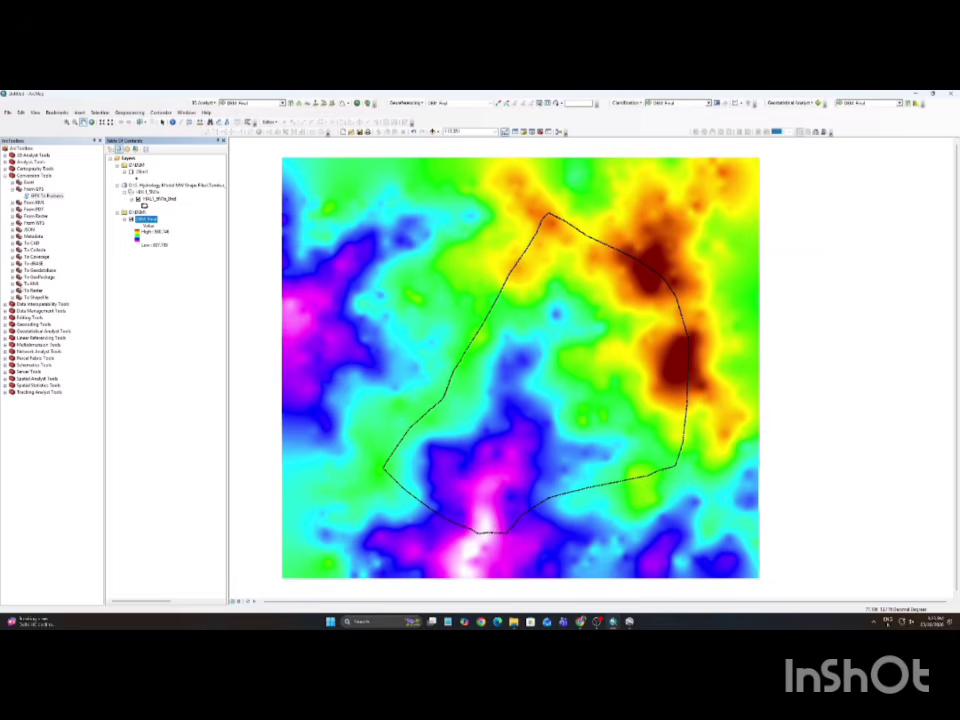
# - Set up Spatial Analyst's Extract by Mask with DEM_Final as the input raster and the watershed boundary layer as the mask
pyautogui.click(5, 176)
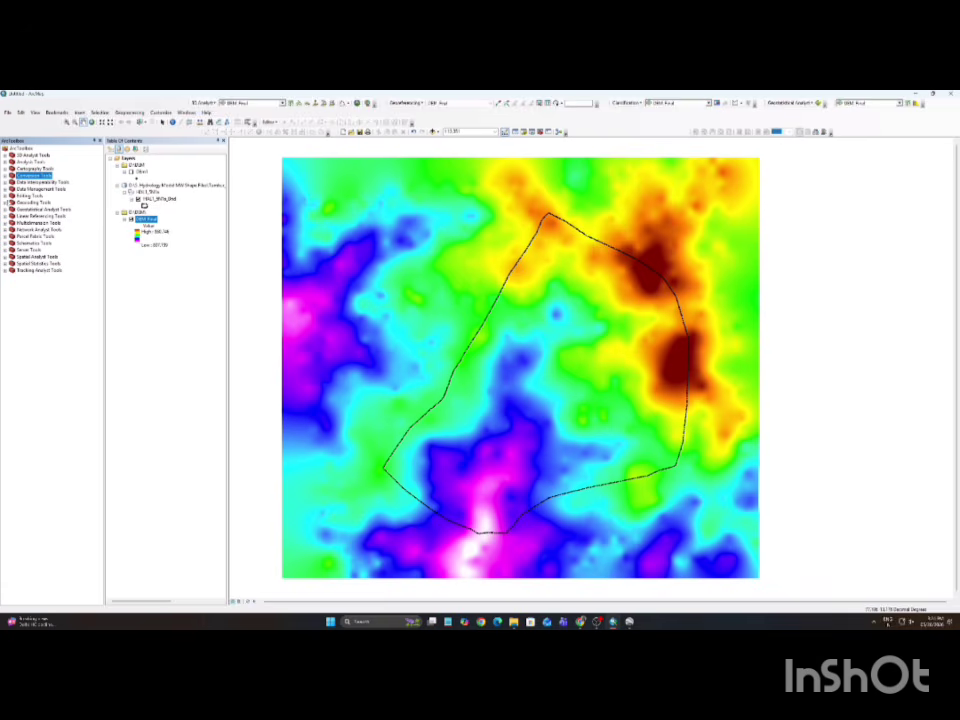
pyautogui.click(5, 256)
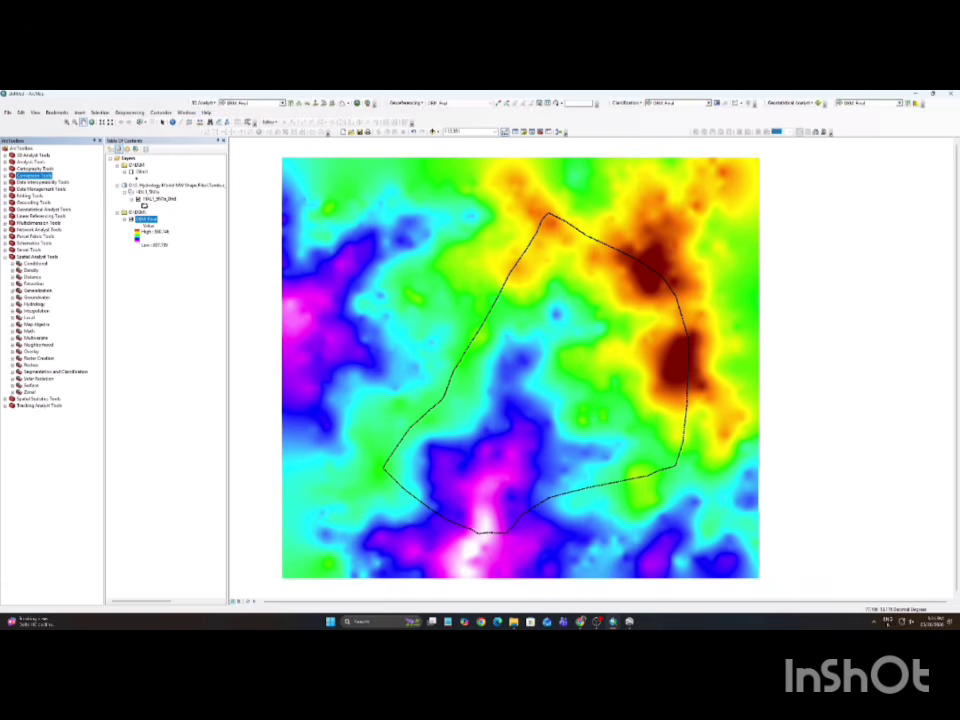
pyautogui.click(12, 283)
pyautogui.doubleClick(46, 303)
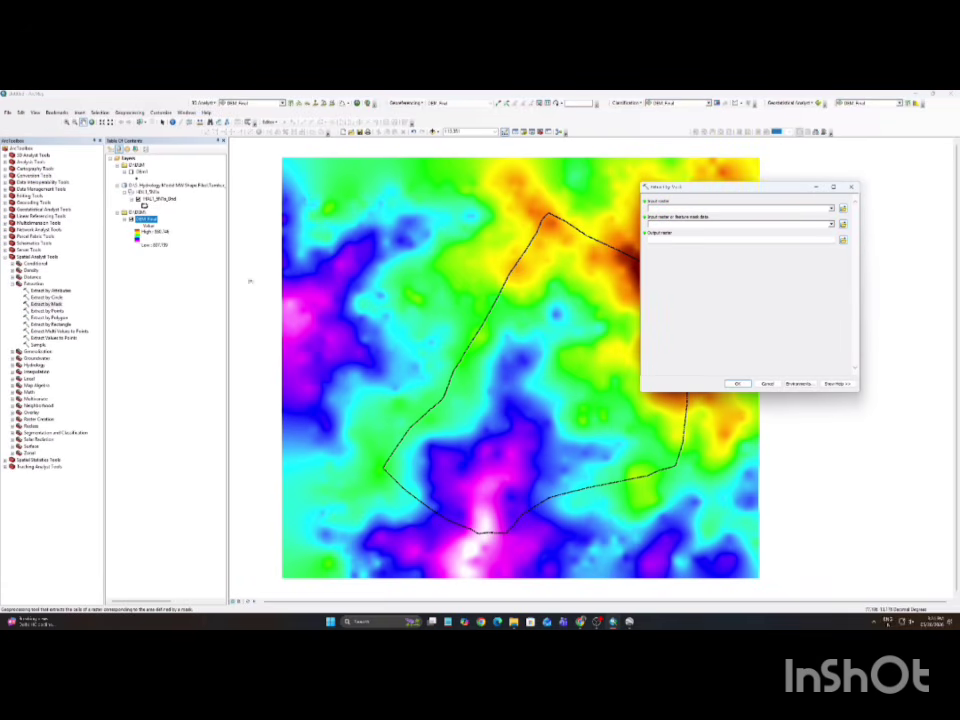
pyautogui.click(831, 209)
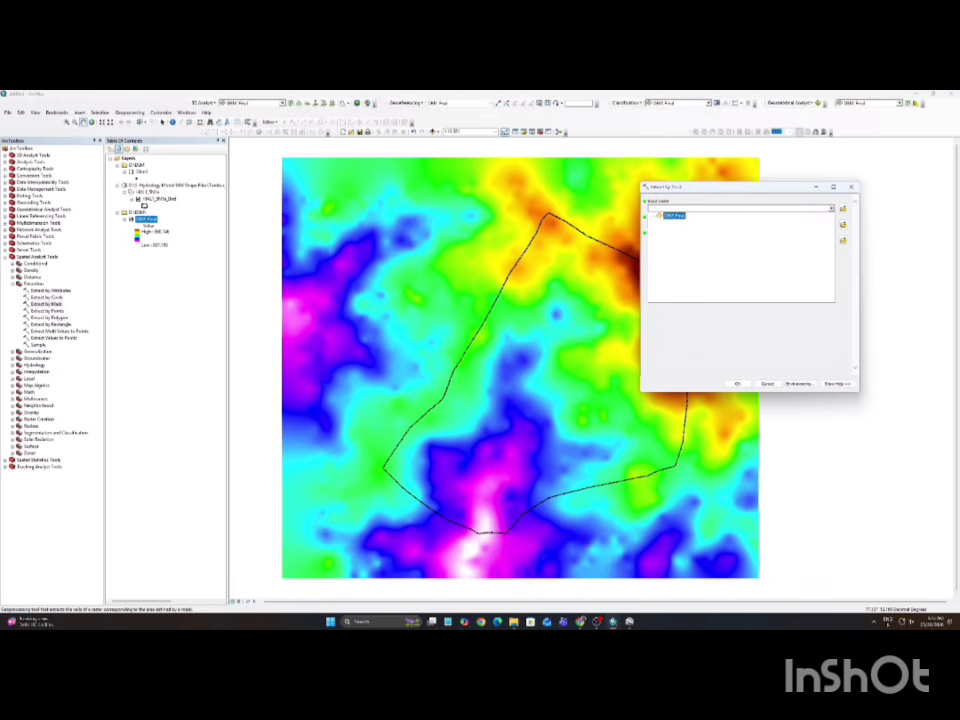
pyautogui.click(808, 217)
pyautogui.click(831, 224)
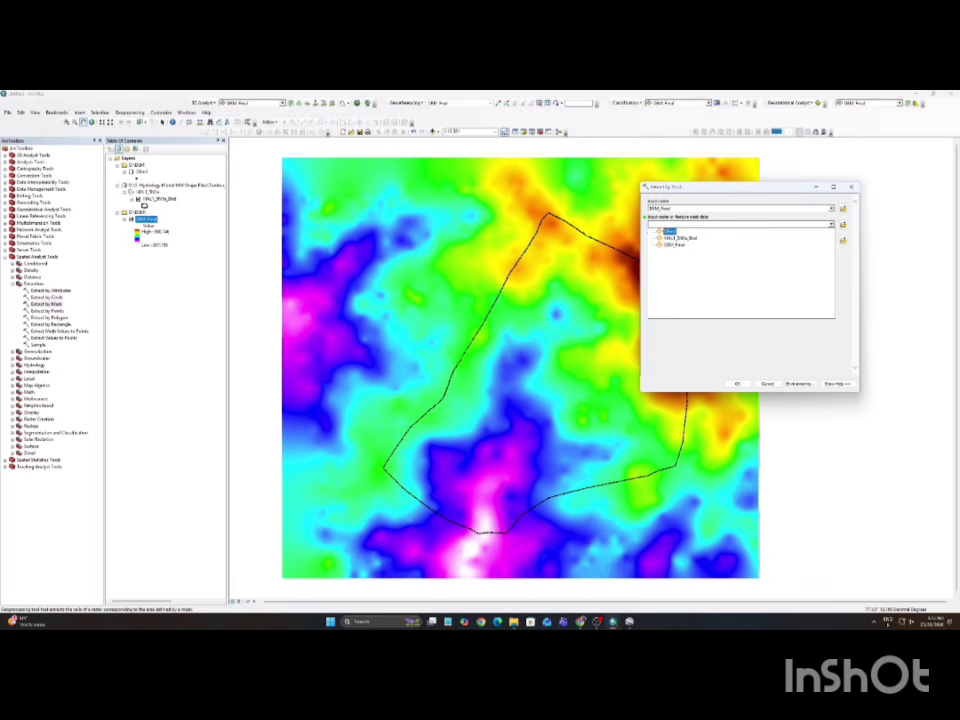
pyautogui.click(680, 232)
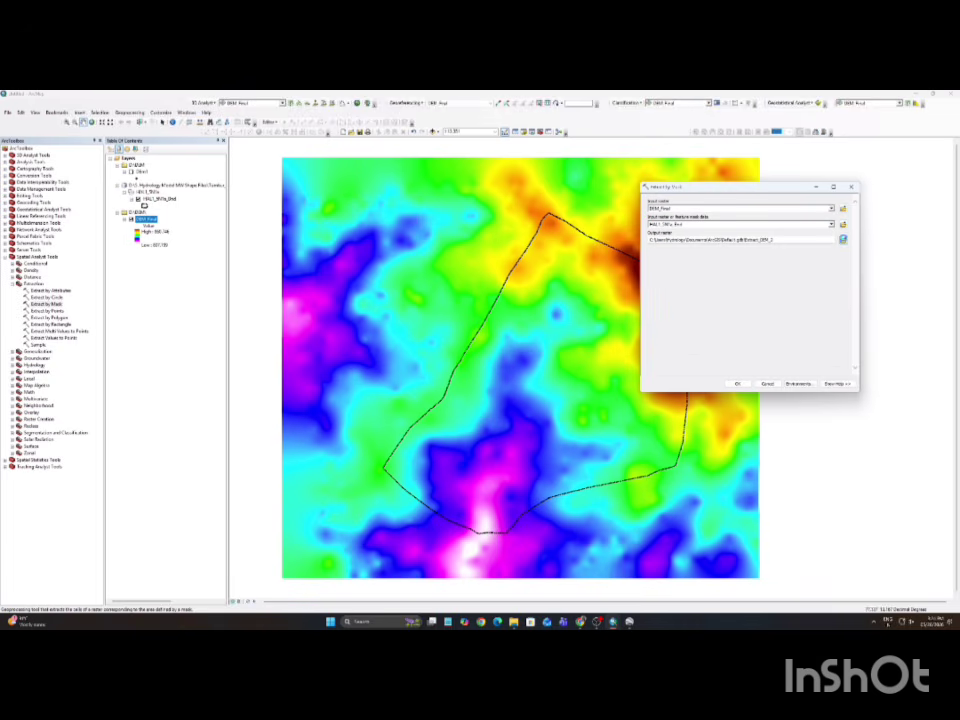
# - Name the Extract by Mask output HAL_DEM in the DEM folder and run the extraction
pyautogui.click(843, 240)
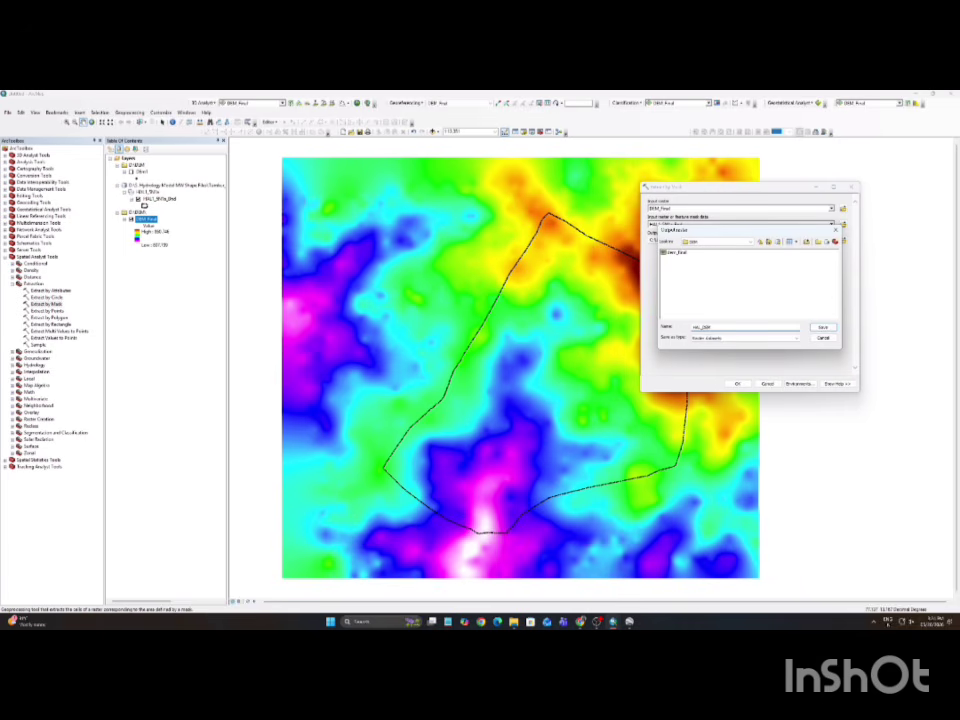
pyautogui.click(822, 328)
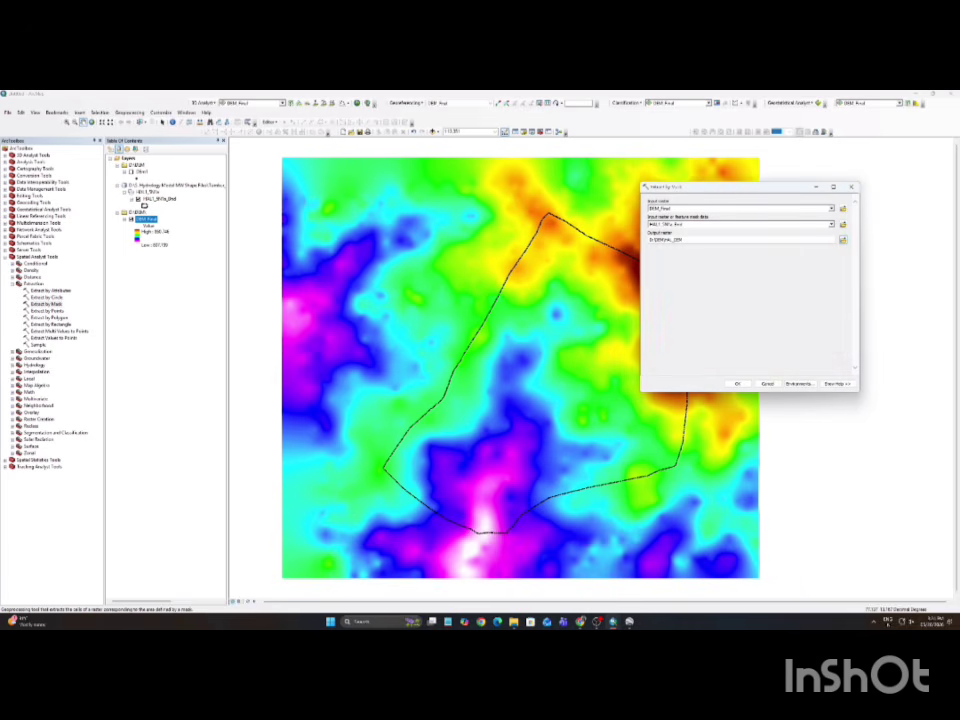
pyautogui.click(737, 384)
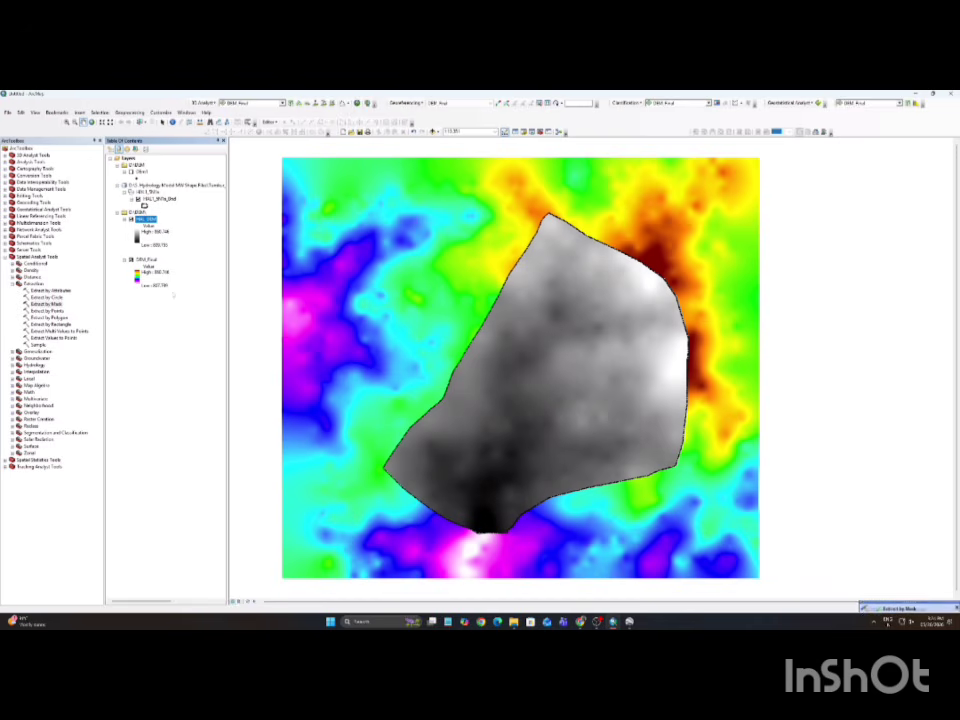
# - Hide the DEM_Final raster and change its color ramp to the full spectrum running from red to magenta
pyautogui.click(131, 259)
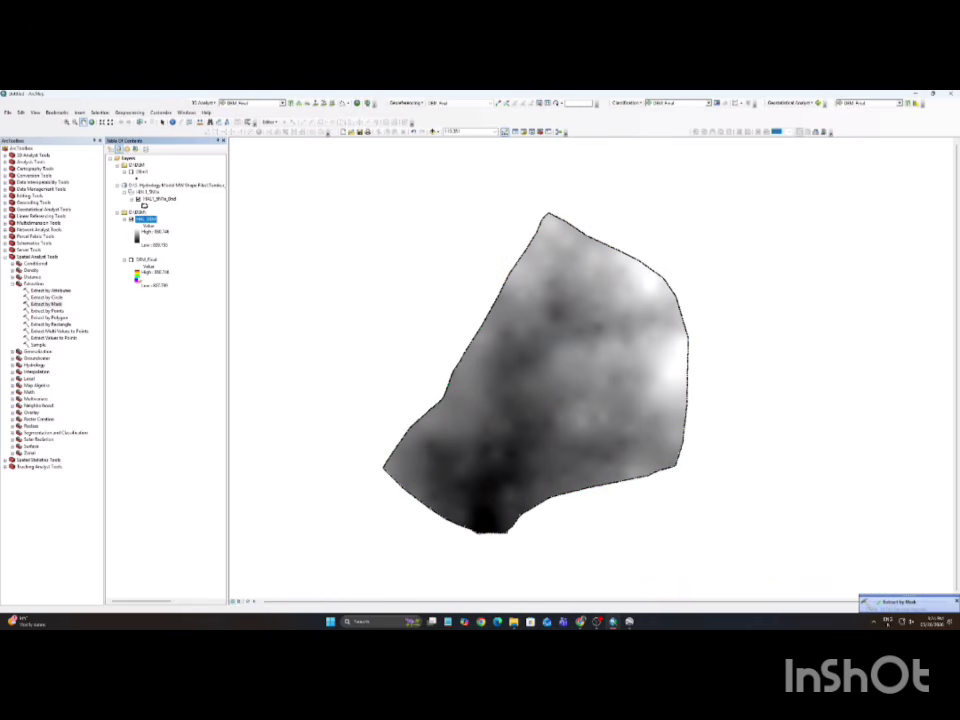
pyautogui.click(138, 279)
pyautogui.click(203, 302)
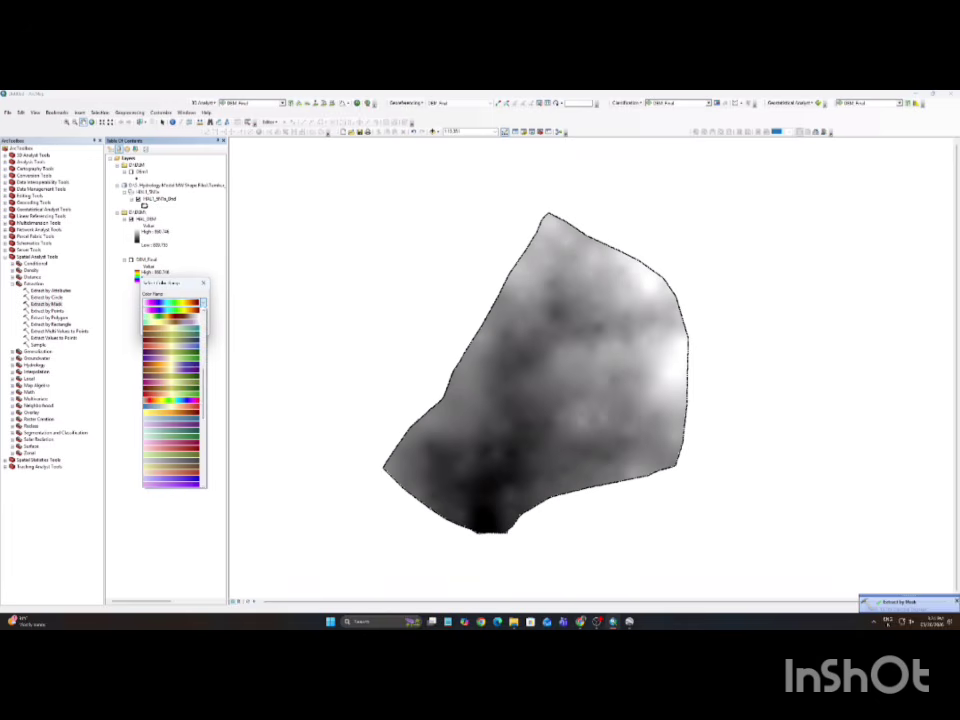
pyautogui.click(170, 401)
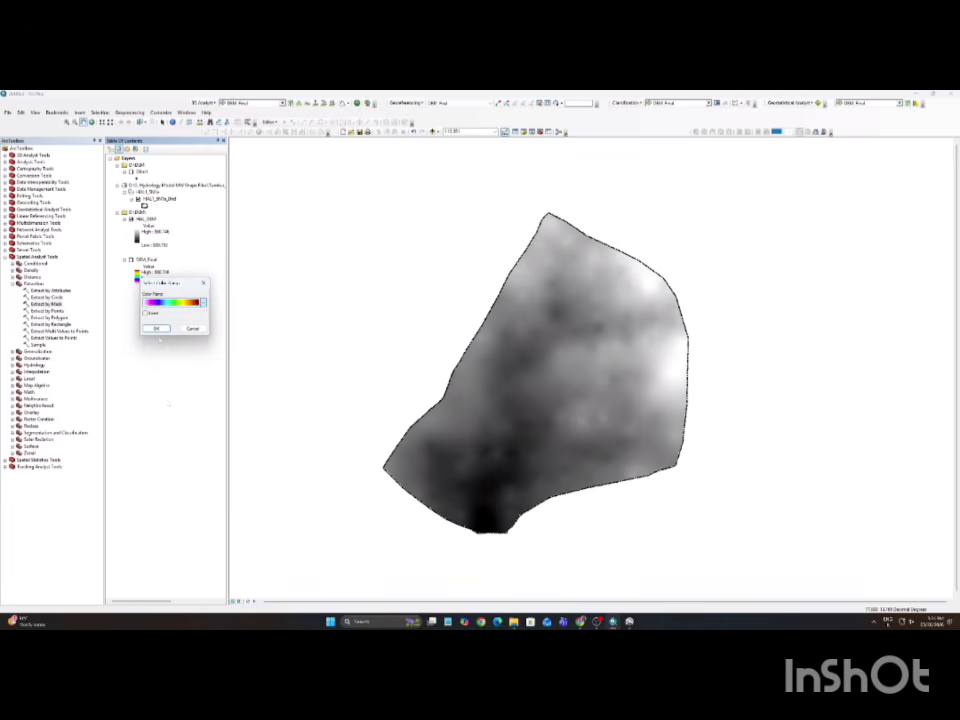
pyautogui.click(157, 328)
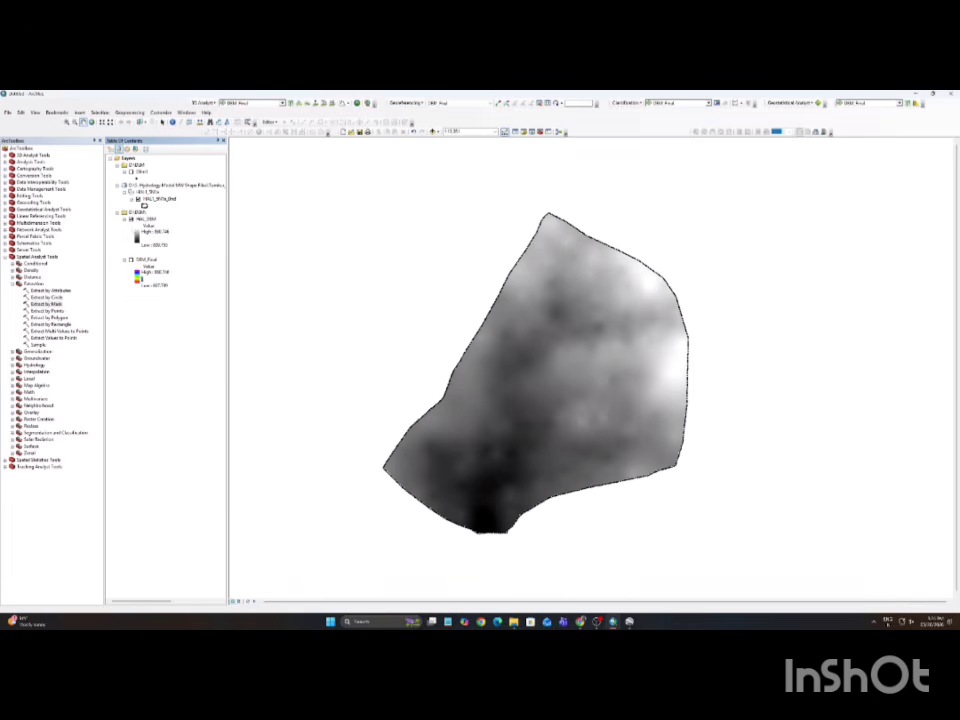
# - Display DEM_Final alone under the boundary to check its colors, and return the display to HAL_DEM only
pyautogui.click(131, 219)
pyautogui.click(131, 260)
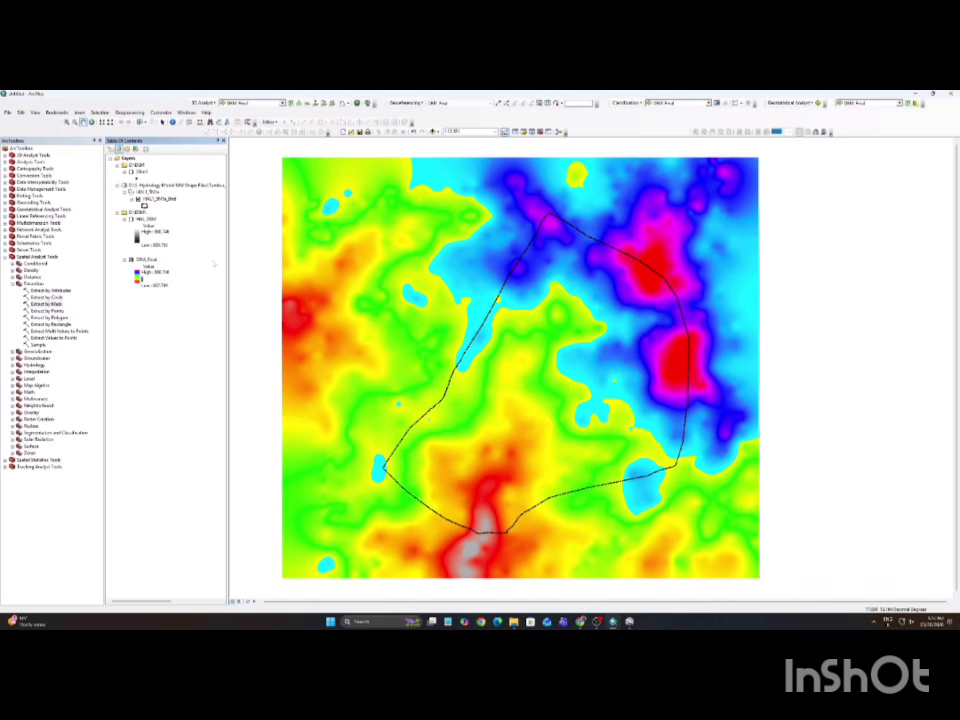
pyautogui.click(131, 260)
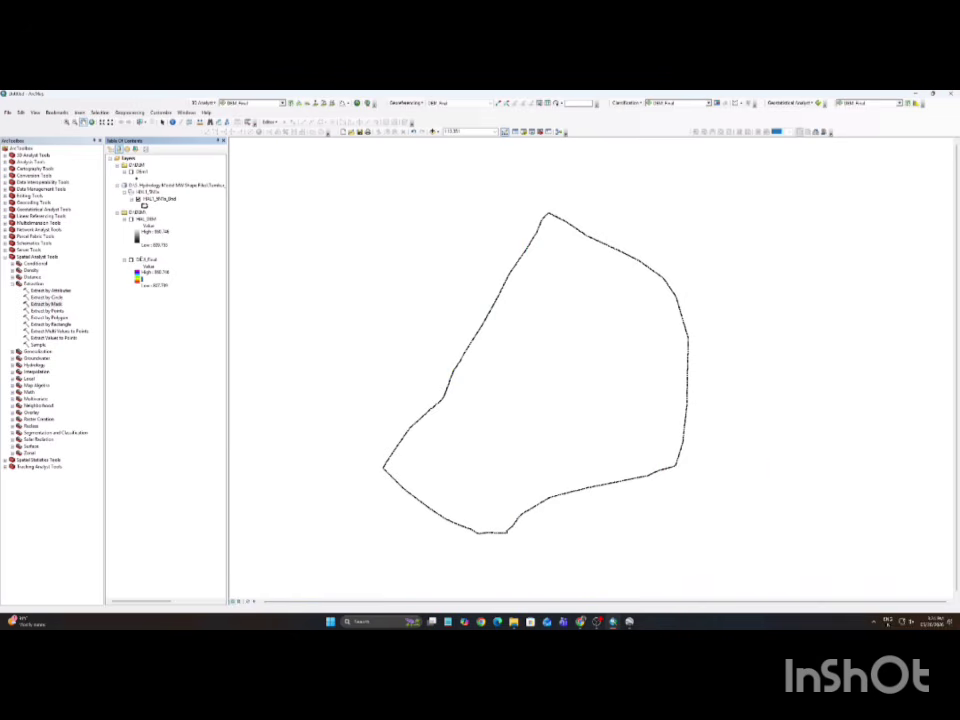
pyautogui.click(131, 219)
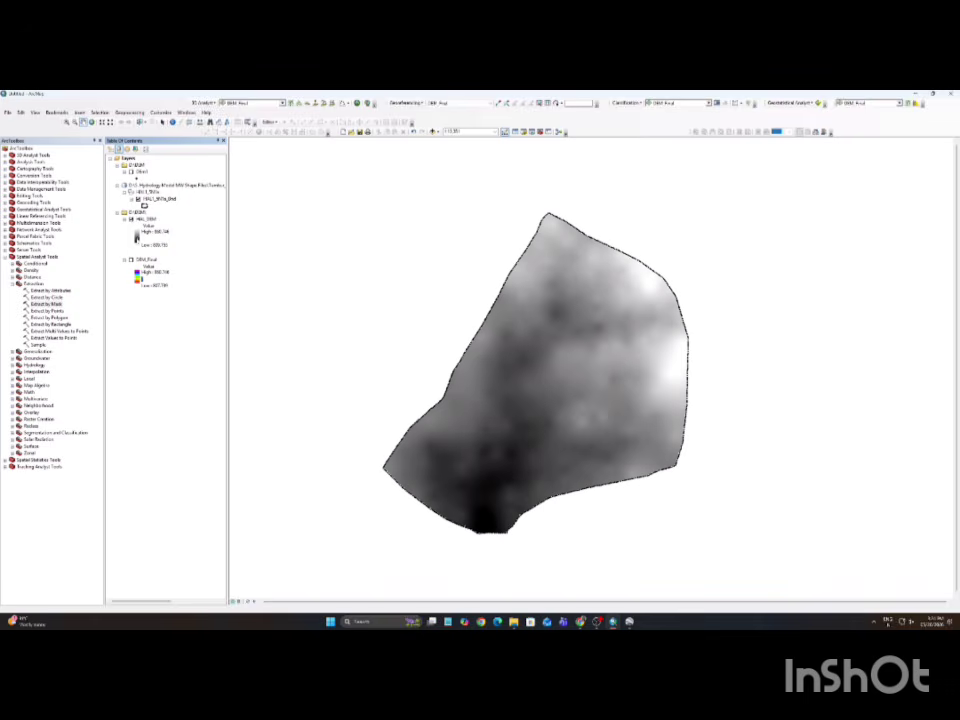
# - Apply the full-spectrum red-to-magenta color ramp to the clipped HAL_DEM raster
pyautogui.rightClick(137, 237)
pyautogui.click(202, 264)
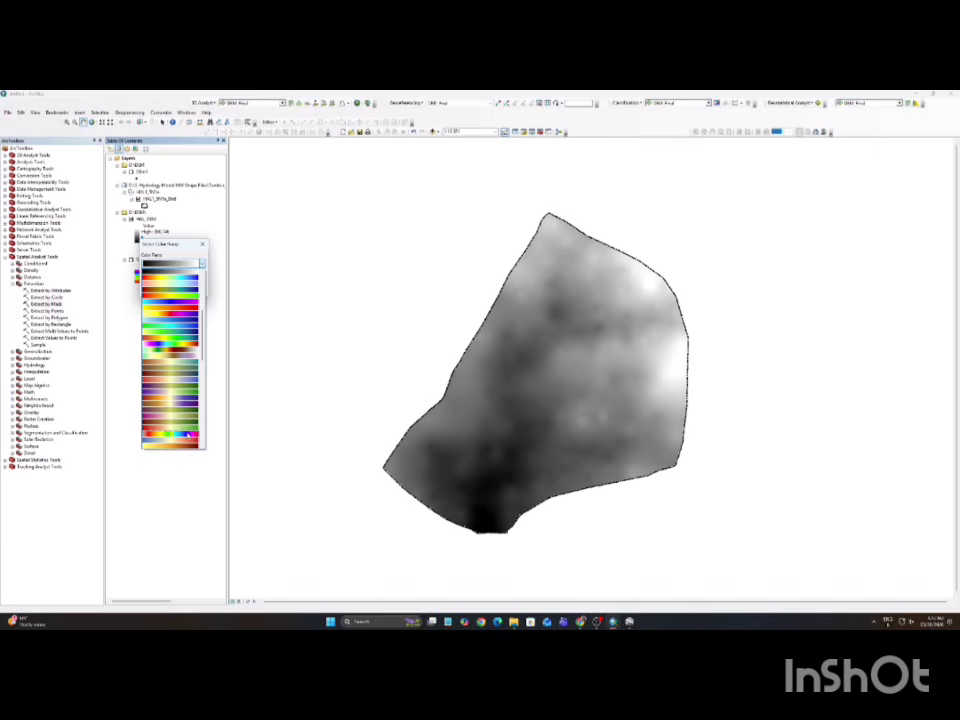
pyautogui.click(170, 281)
pyautogui.click(161, 286)
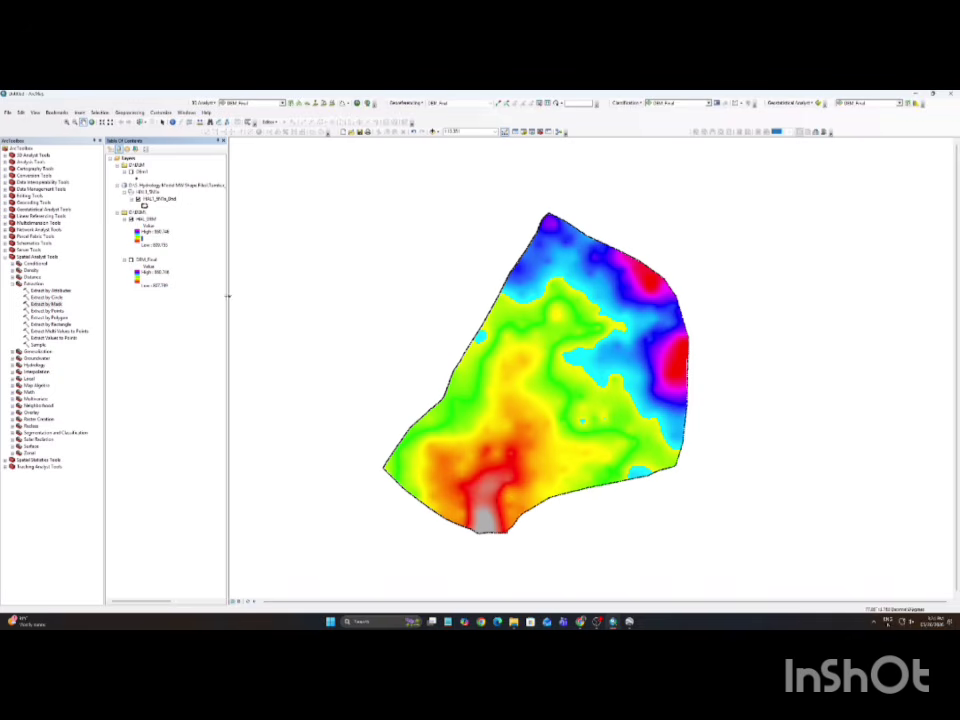
# - Change the HAL_DEM raster's color ramp to the one running from red through yellow and cyan to blue
pyautogui.rightClick(137, 237)
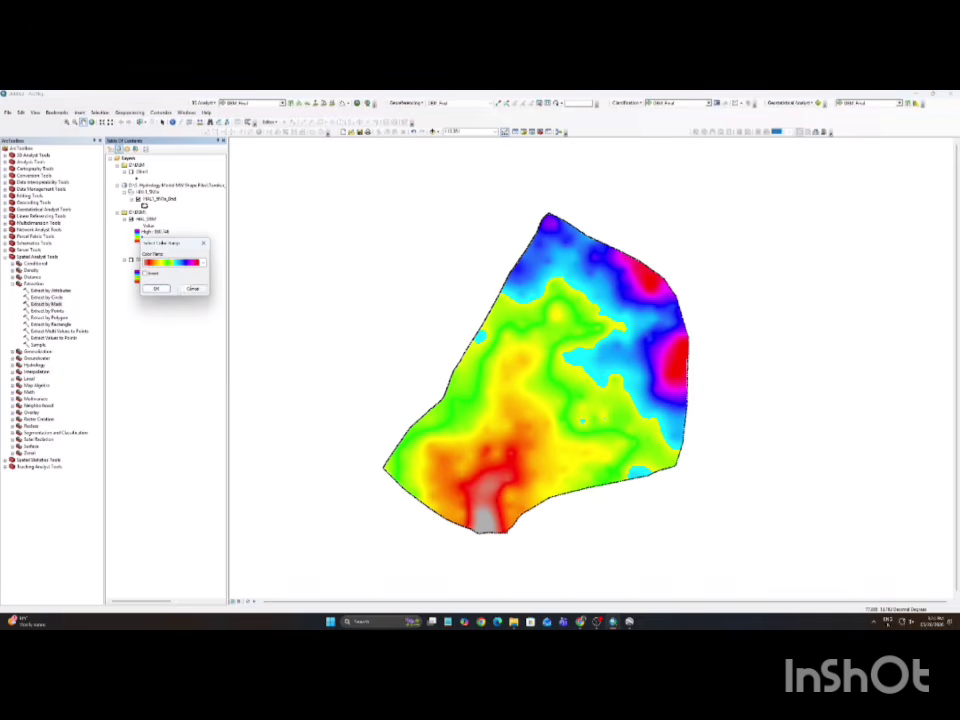
pyautogui.click(165, 262)
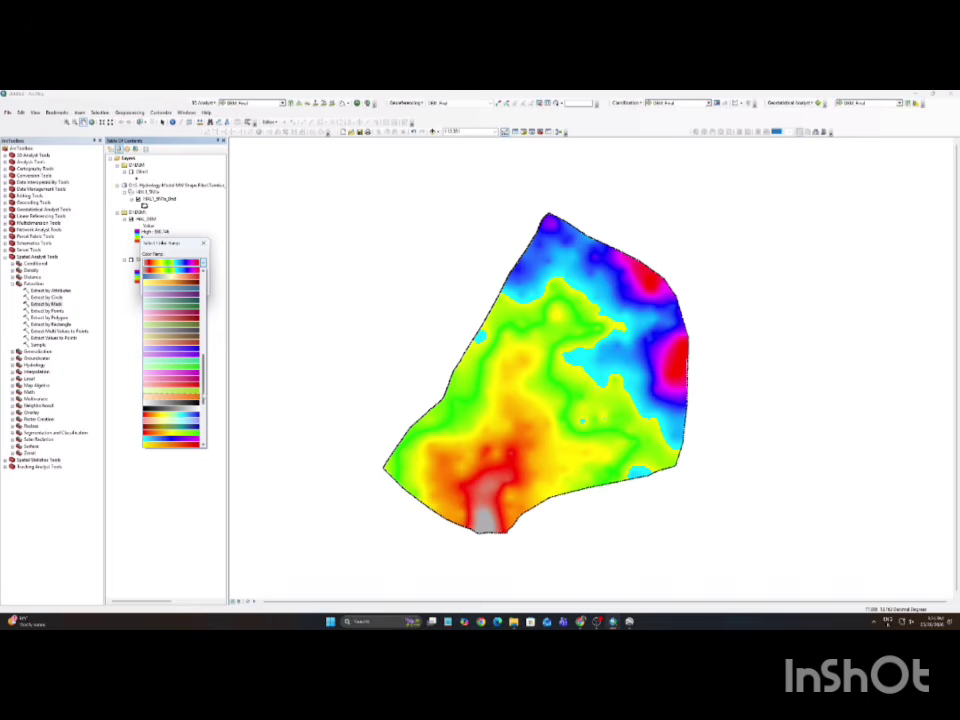
pyautogui.click(170, 310)
pyautogui.click(153, 289)
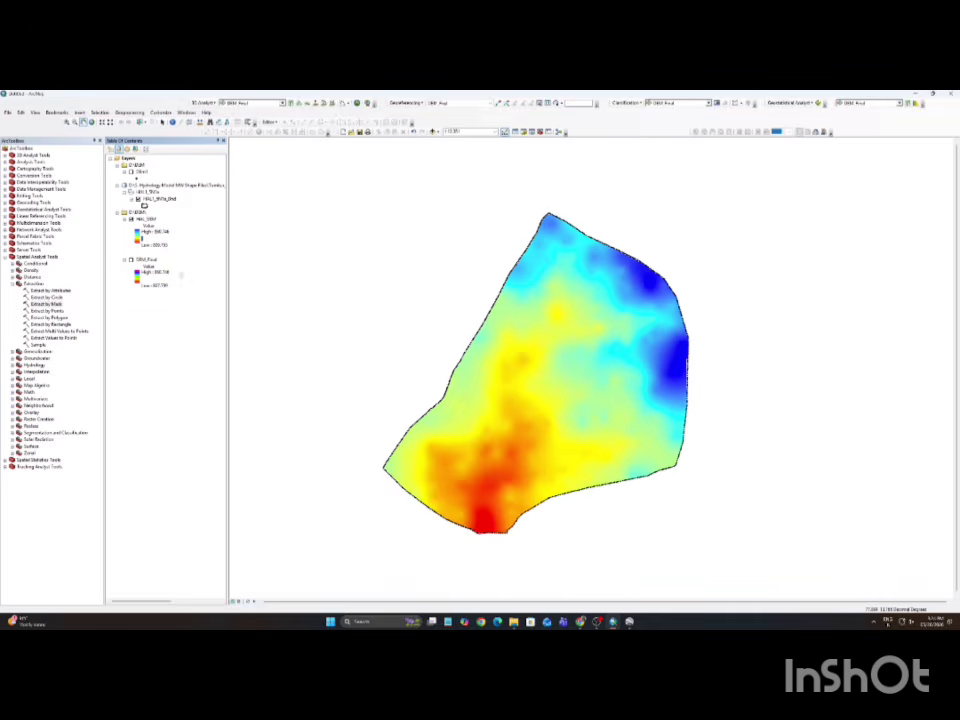
# - Set the HAL_DEM raster's color ramp to black-to-white grayscale
pyautogui.click(140, 236)
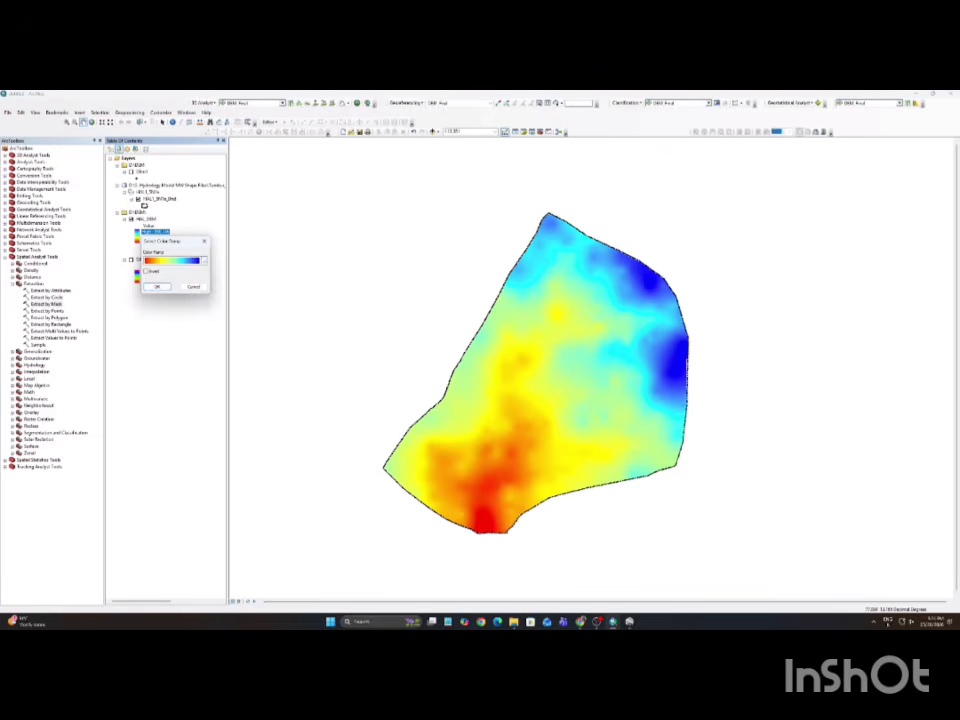
pyautogui.click(203, 261)
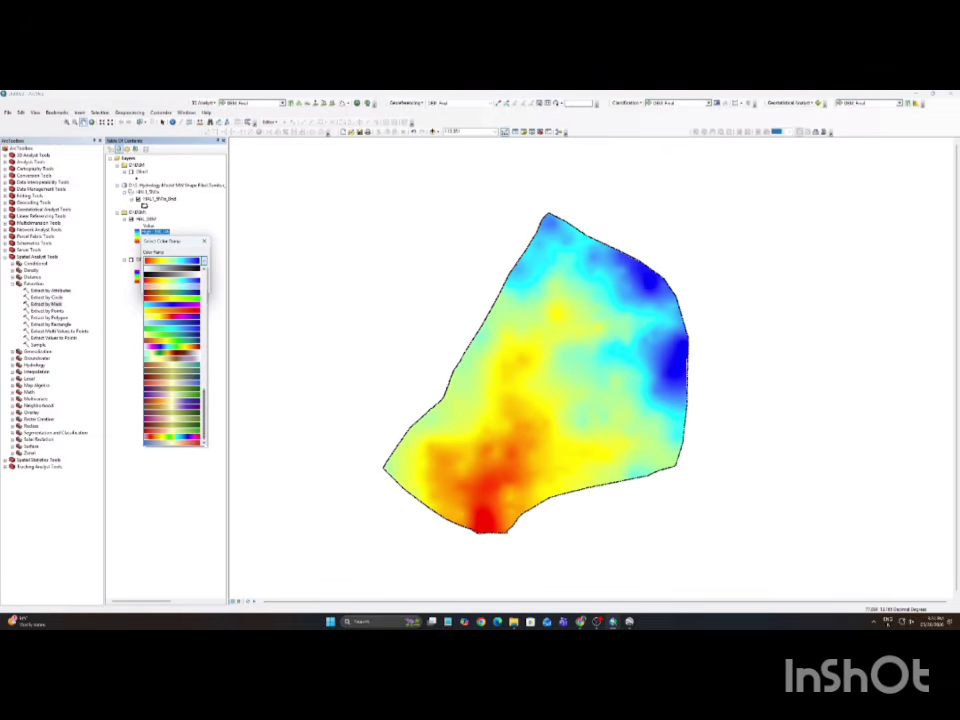
pyautogui.scroll(-3, 172, 350)
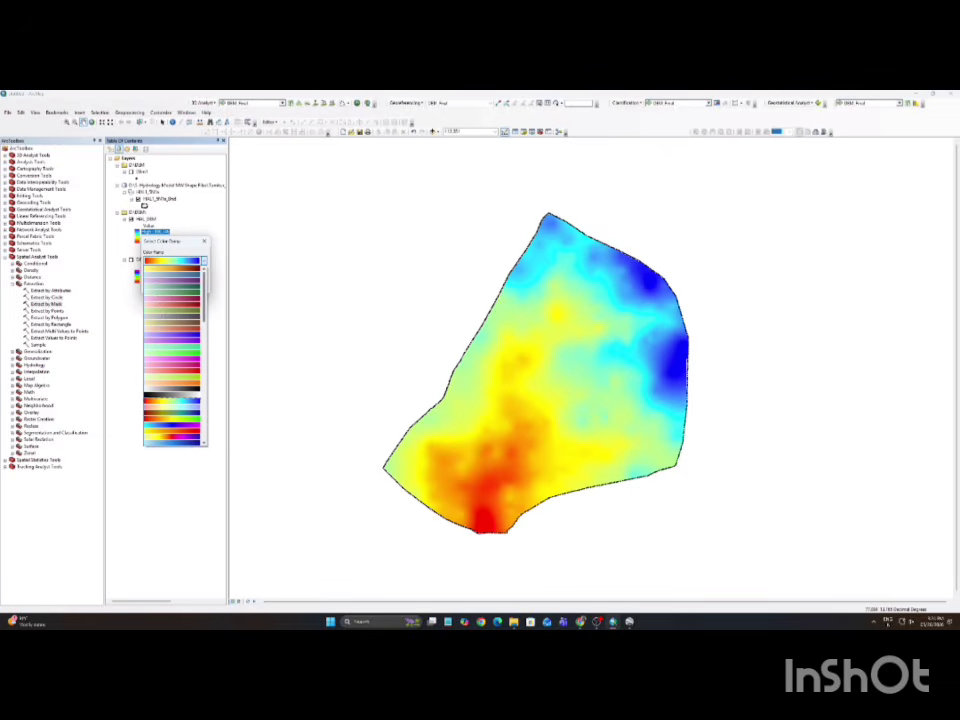
pyautogui.click(194, 396)
pyautogui.click(160, 287)
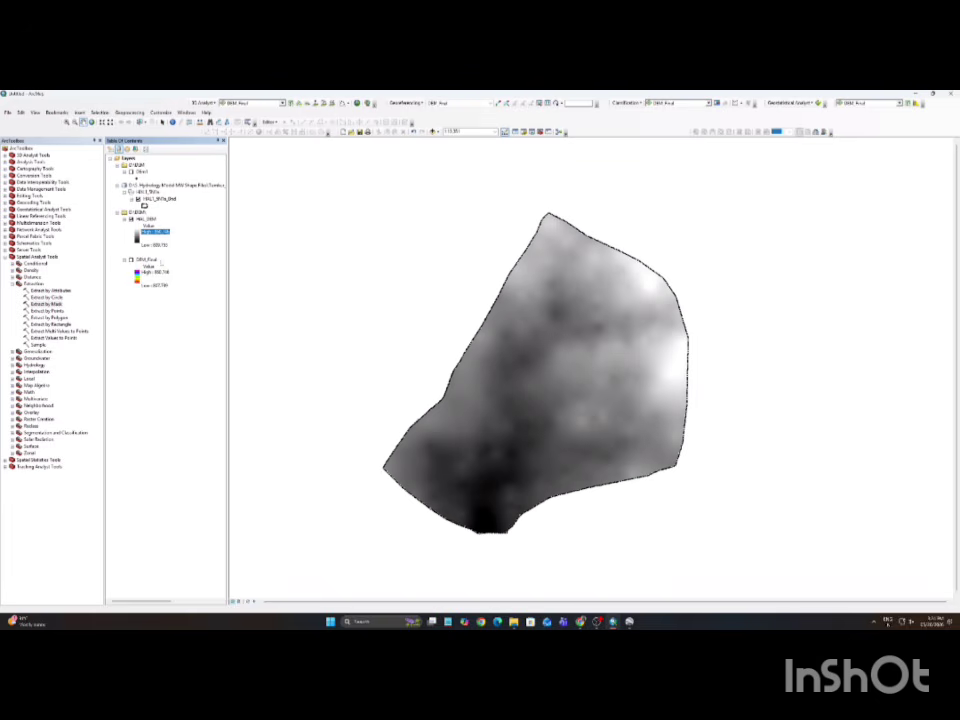
pyautogui.click(155, 245)
pyautogui.click(157, 232)
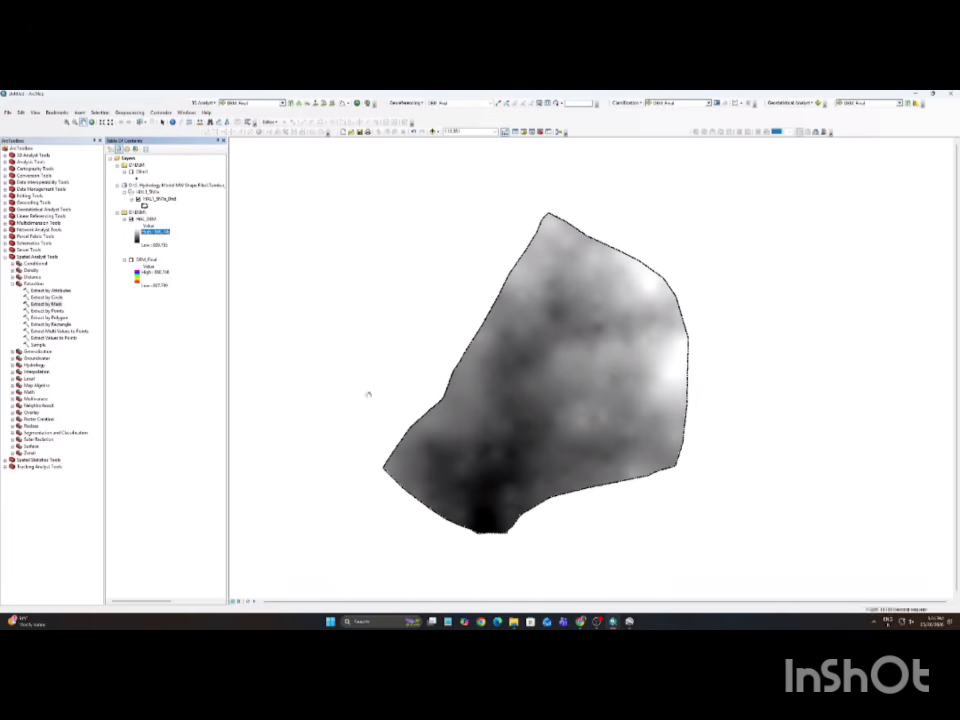